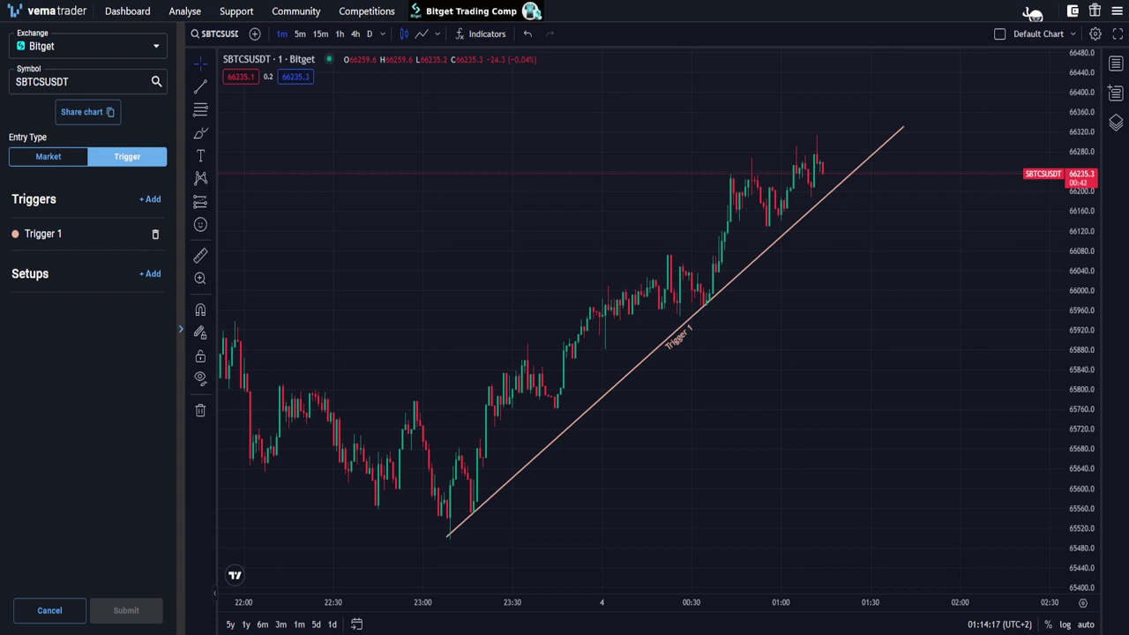
Step: Add a new Trigger 1 setup and save a strategy template named 'Uptrend Bounce' for it
left_click(148, 275)
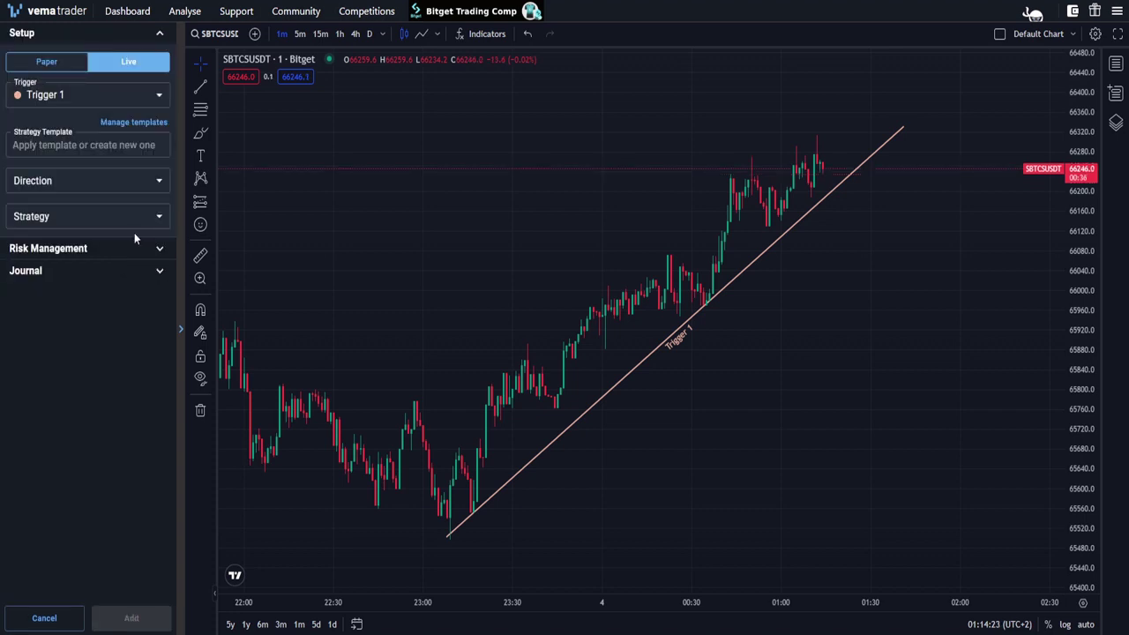
left_click(69, 145)
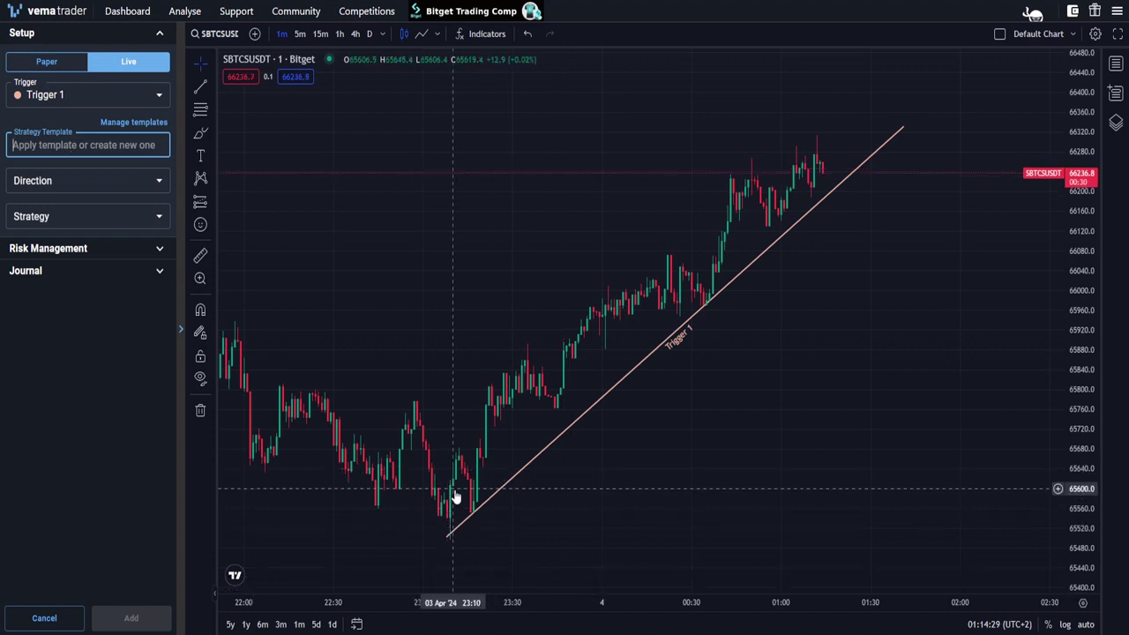
left_click(56, 148)
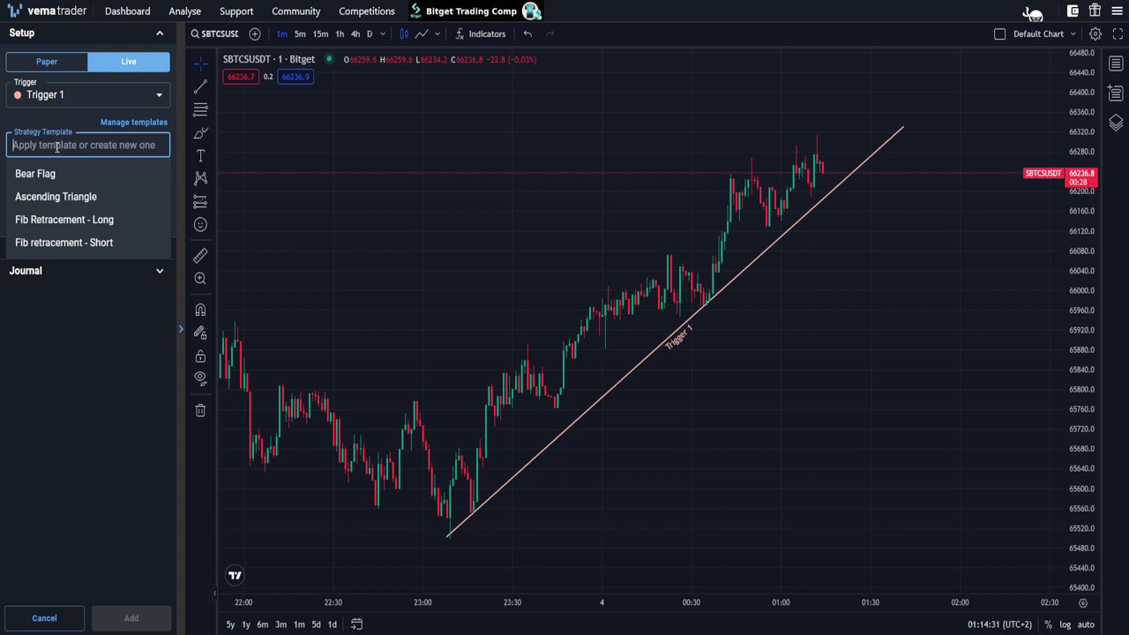
type("Uptrend Bou")
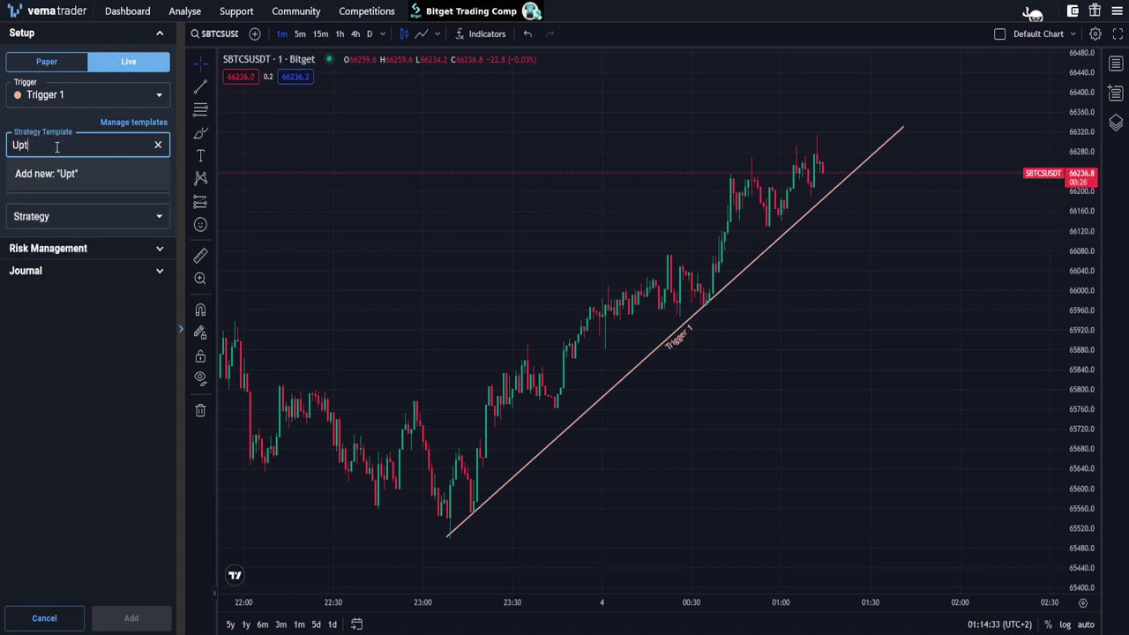
type("nce")
key("Return")
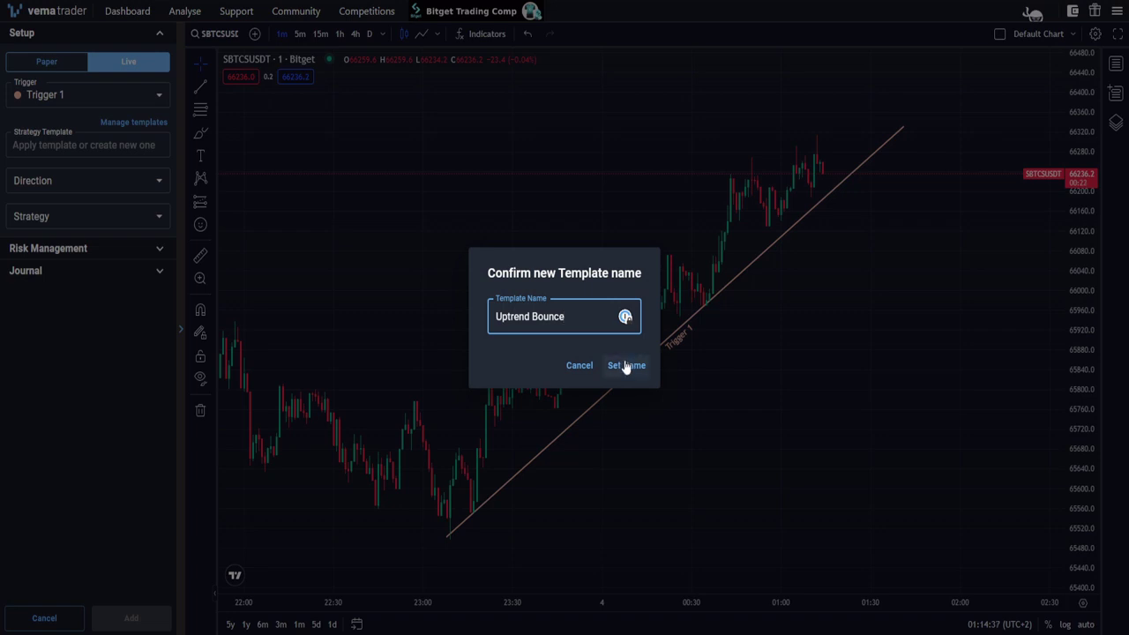
left_click(628, 367)
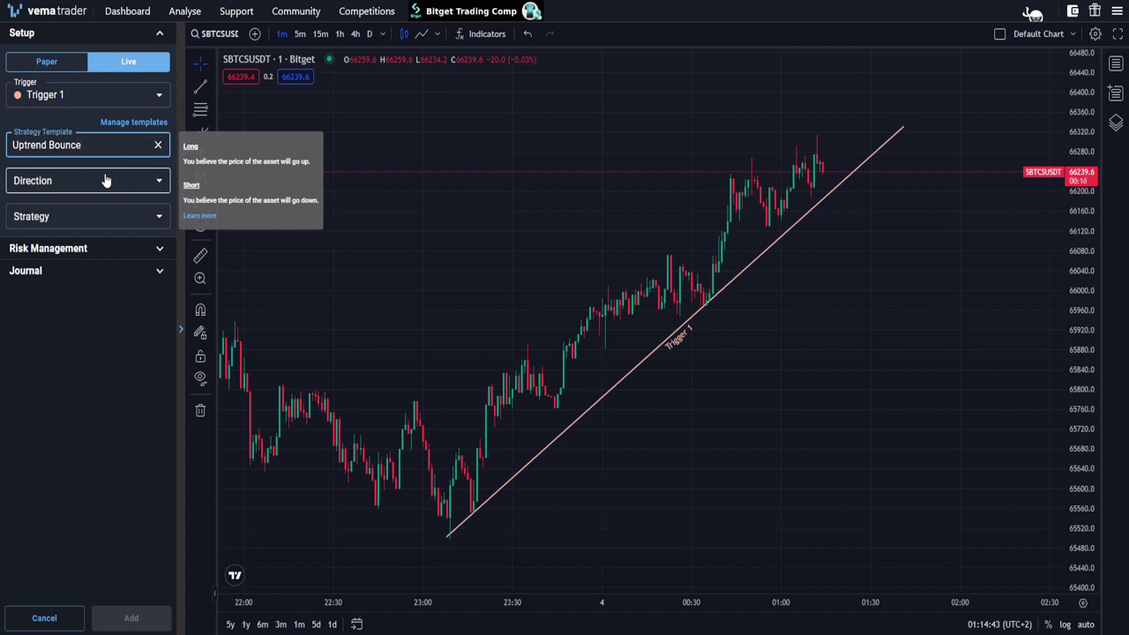
Step: Set Direction to Long, Strategy to Bounce, and Distance to Activate to 0.05%
left_click(97, 179)
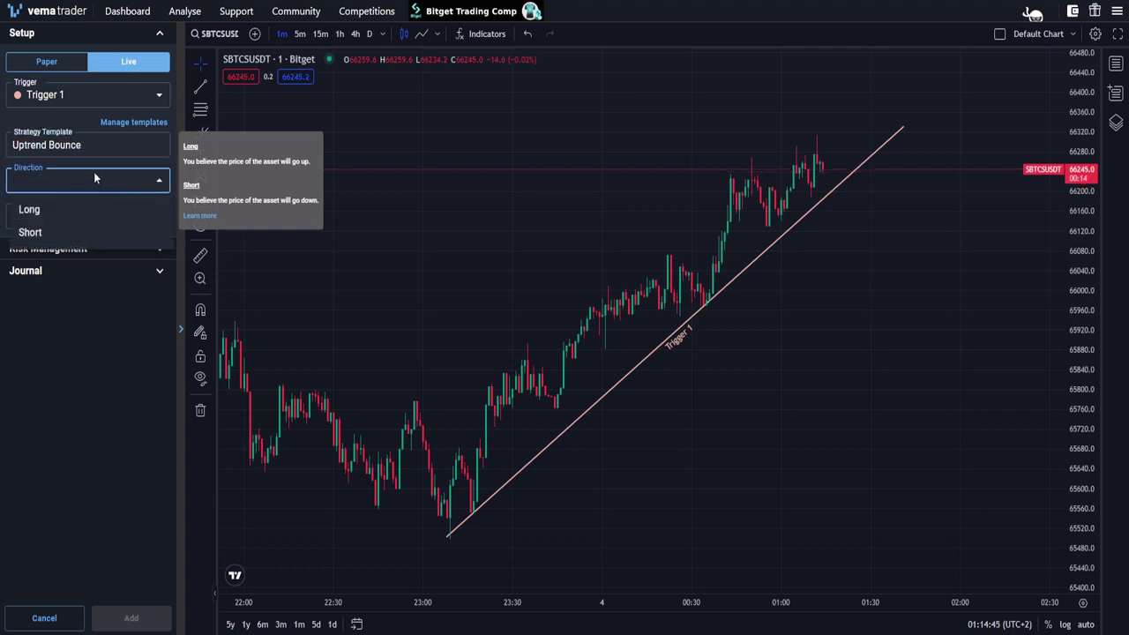
left_click(75, 211)
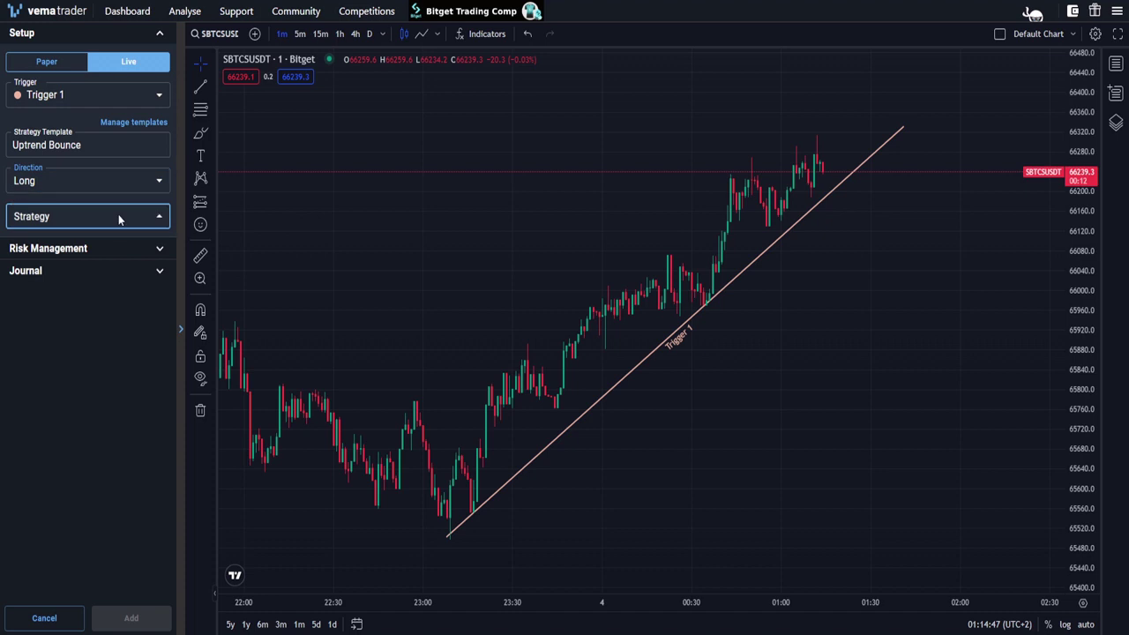
left_click(115, 229)
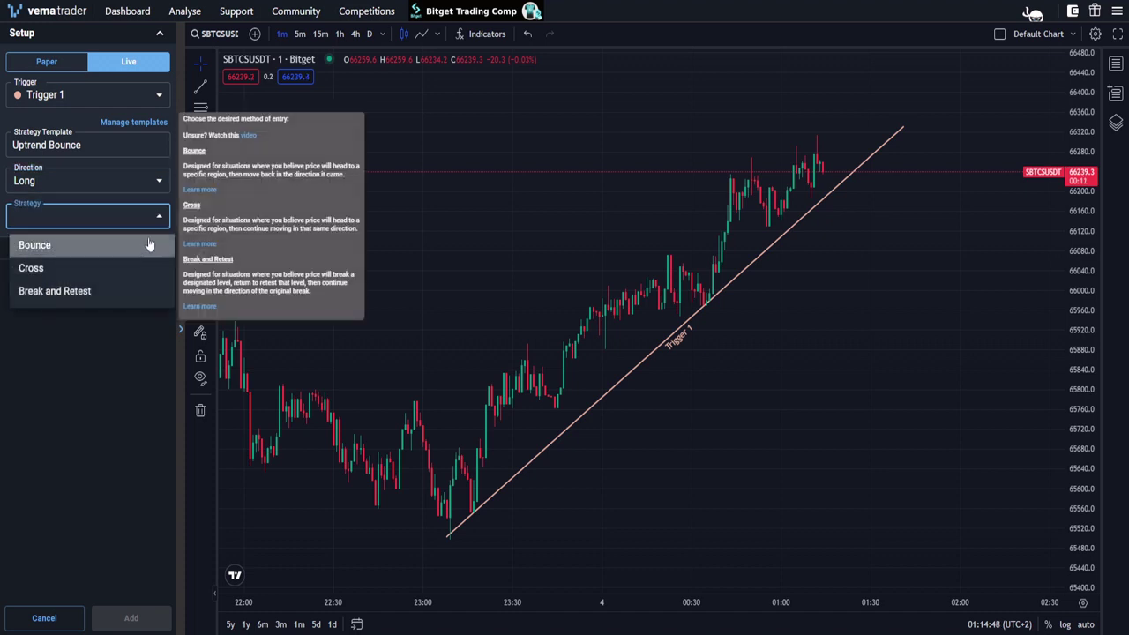
left_click(106, 245)
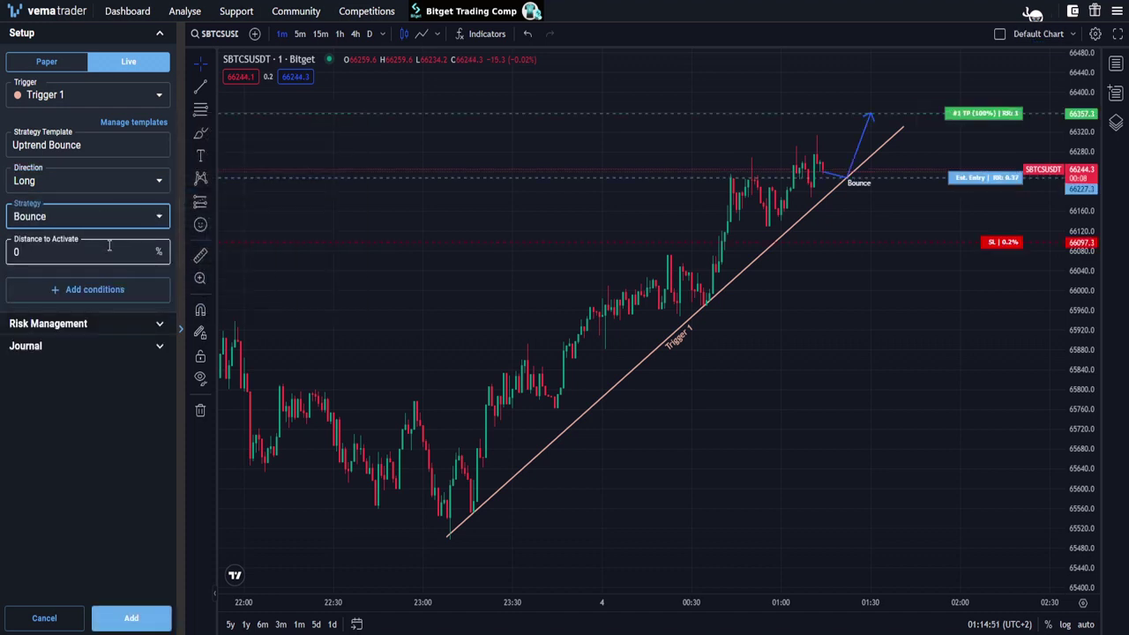
left_click(106, 250)
type(".05")
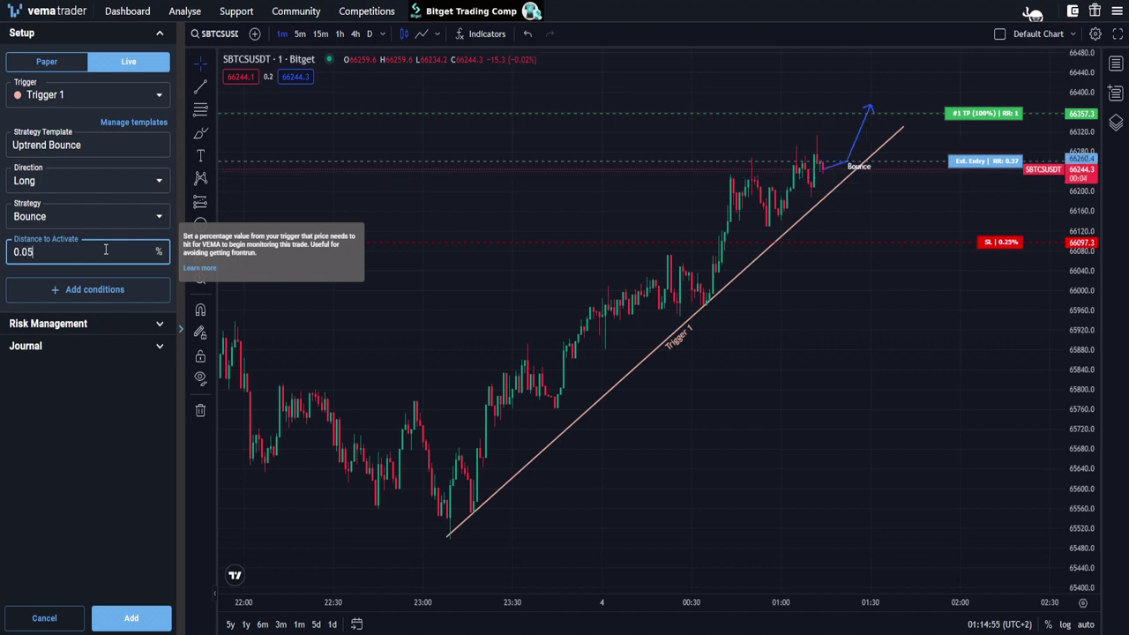
Step: Add a 0.1% Distance to Confirm and an Expiry Date of 04/04/2024 00:05
left_click(93, 289)
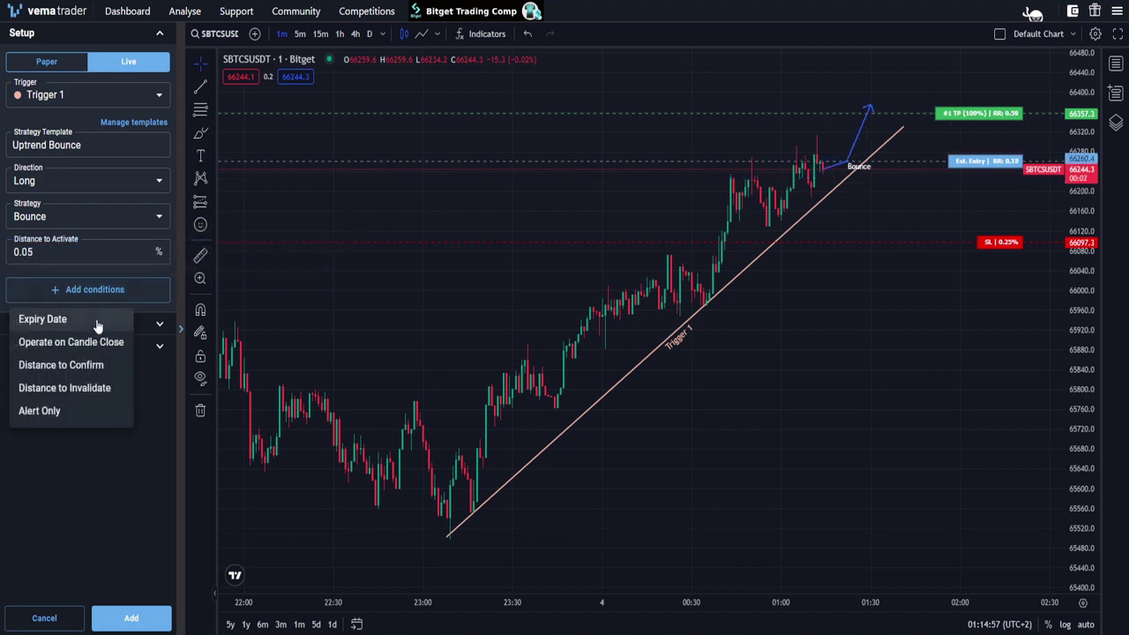
left_click(99, 365)
left_click(47, 291)
type(".1")
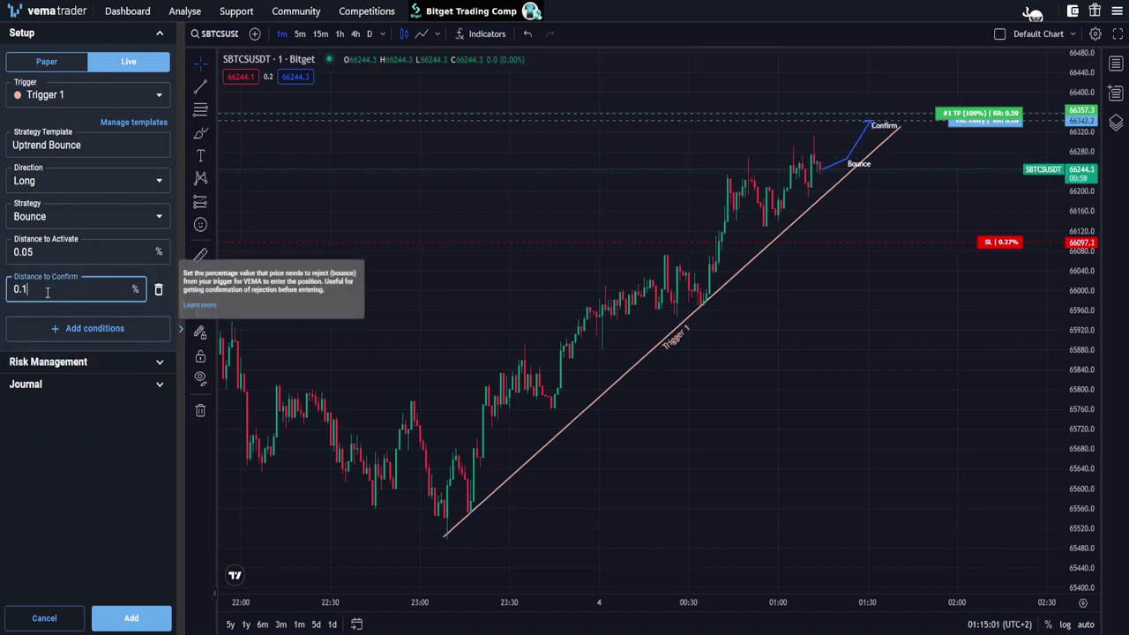
left_click(96, 333)
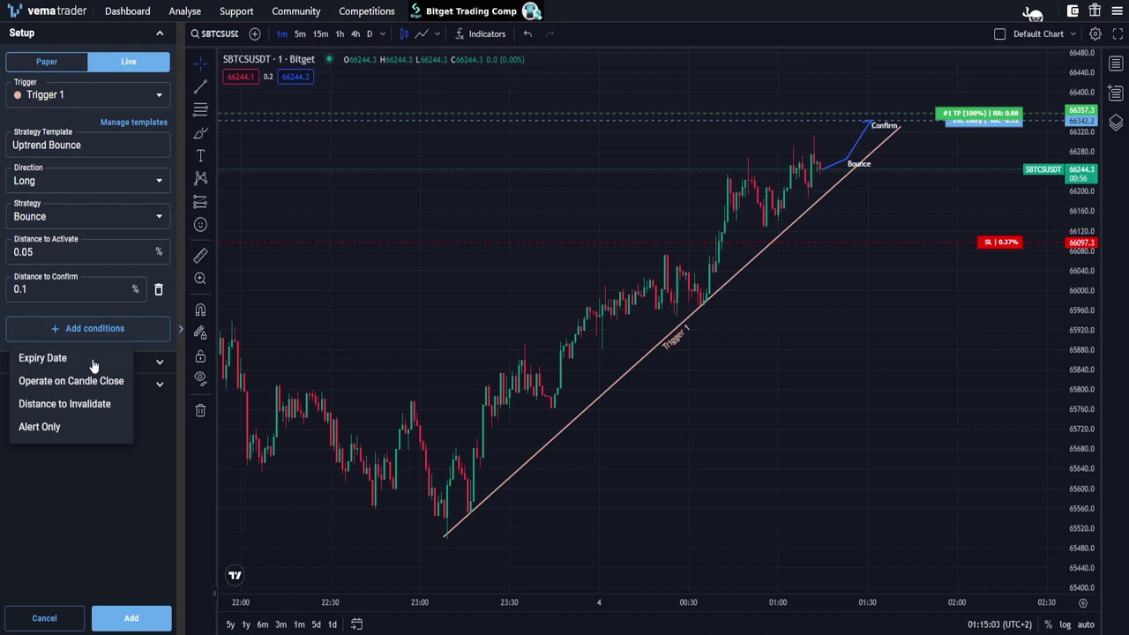
left_click(93, 364)
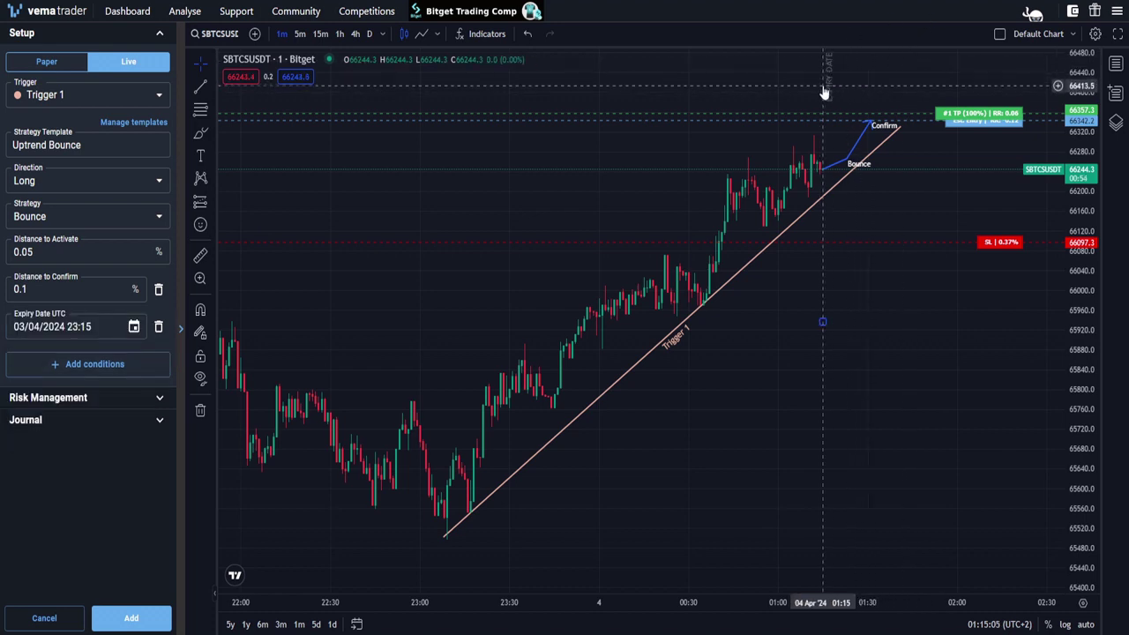
left_click_drag(970, 95, 972, 95)
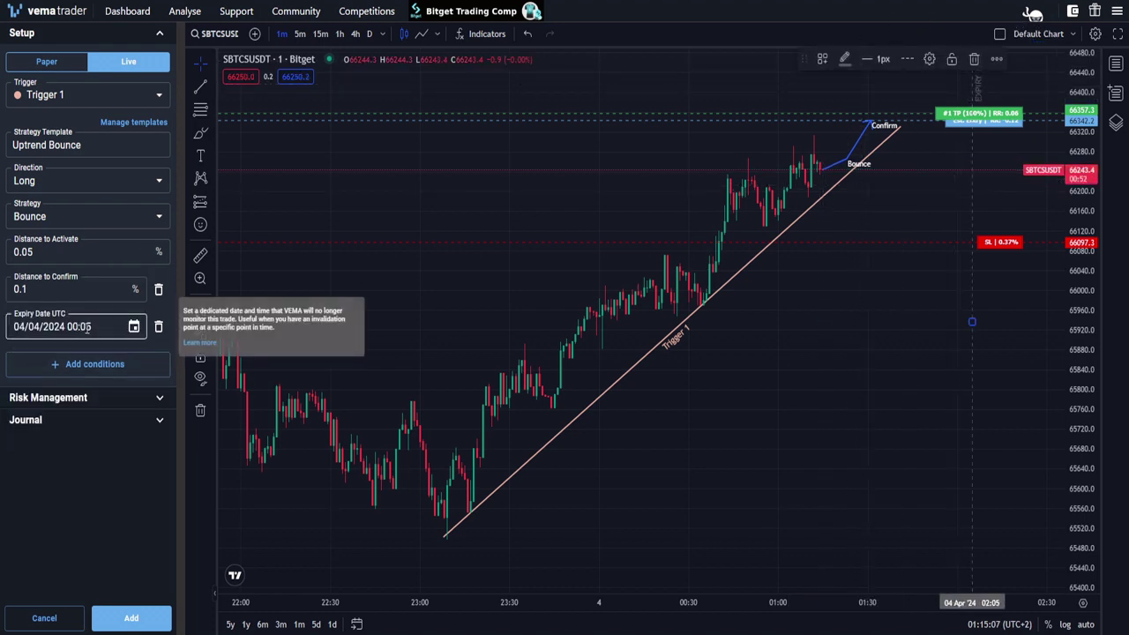
Step: Make the setup operate on candle close and raise take profit to 66587.2
left_click(76, 368)
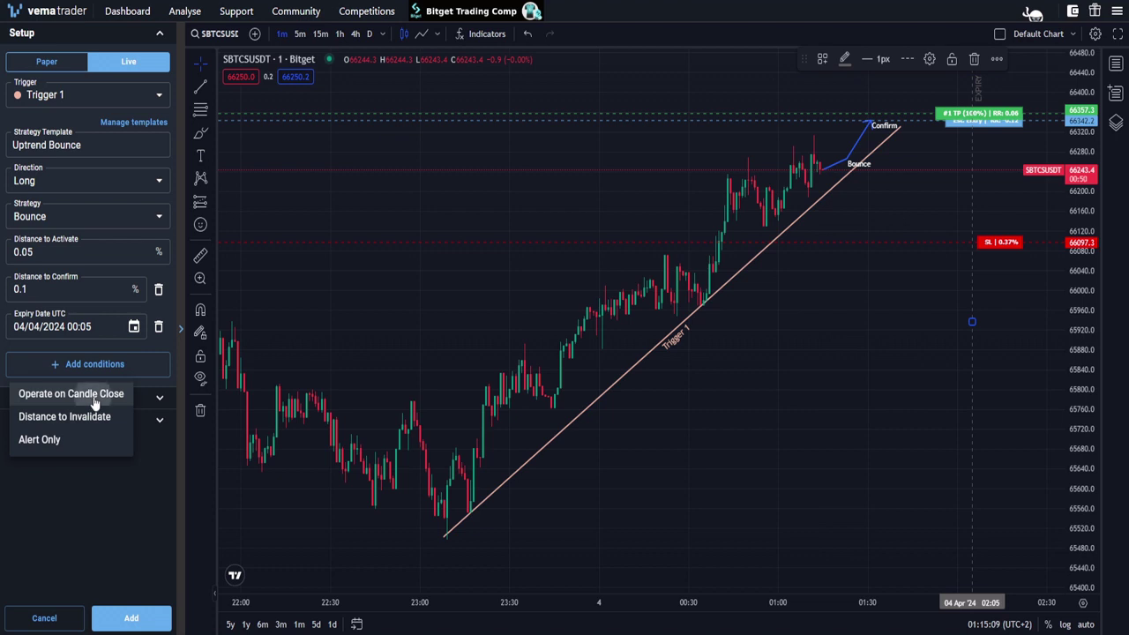
left_click(91, 397)
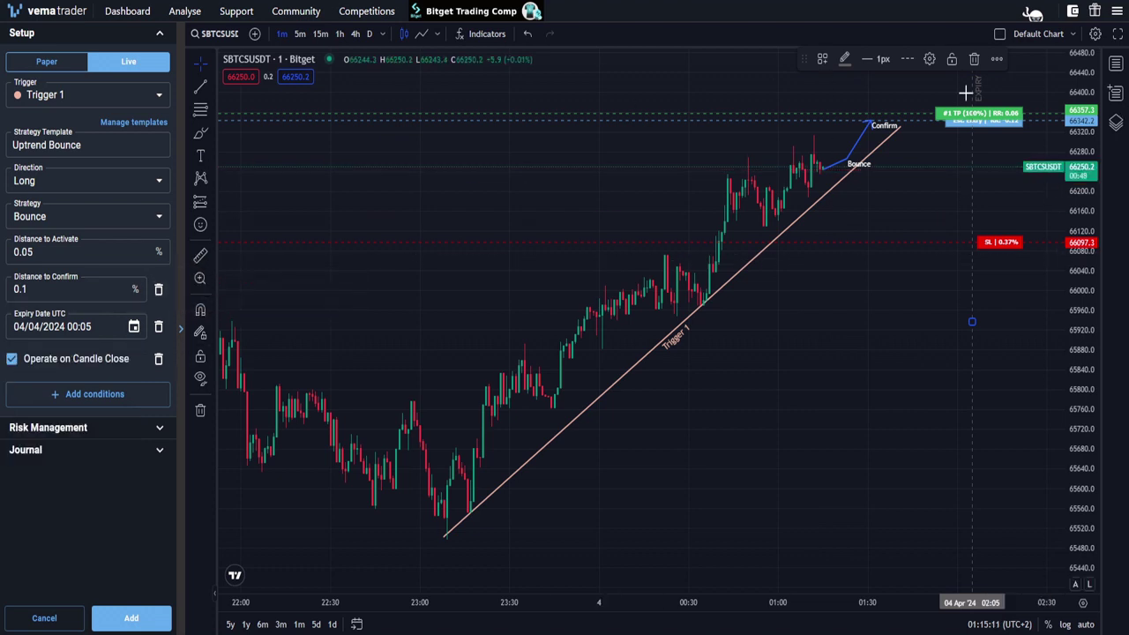
left_click_drag(926, 150, 907, 216)
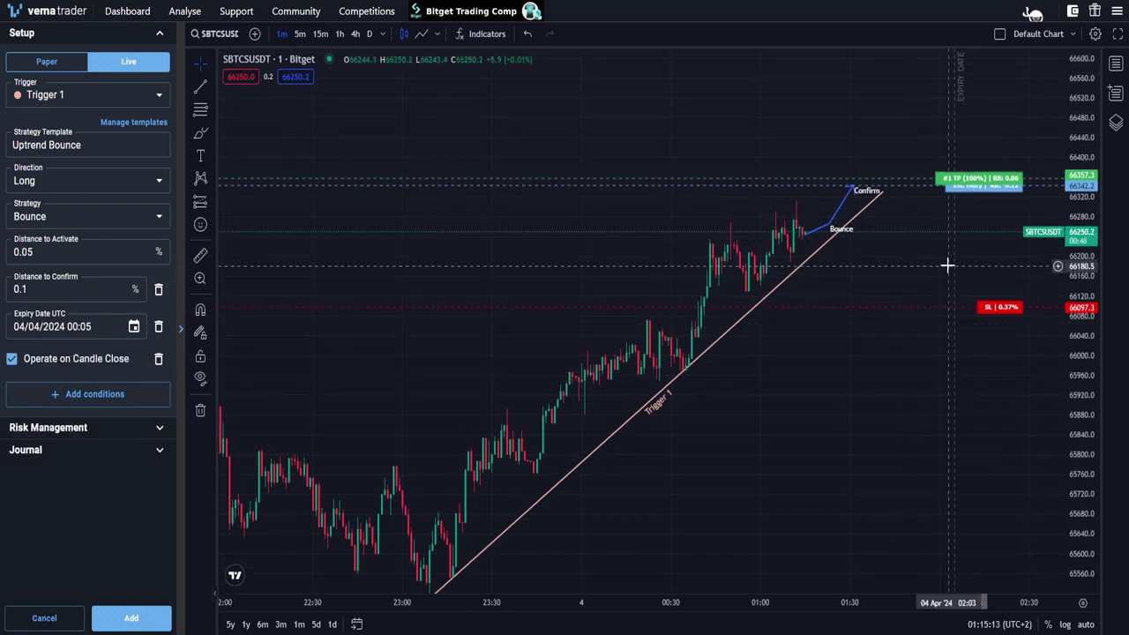
left_click_drag(970, 179, 991, 65)
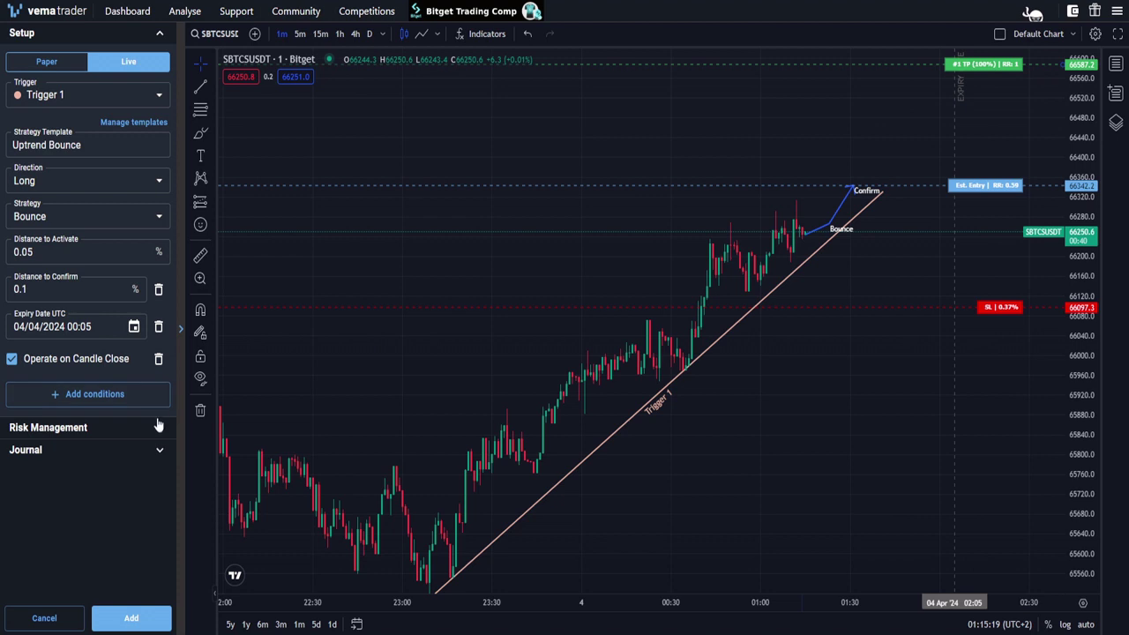
Step: In Risk Management, set Acc. Risk to 1.0% and Min. Risk Reward to 1.5
left_click(107, 429)
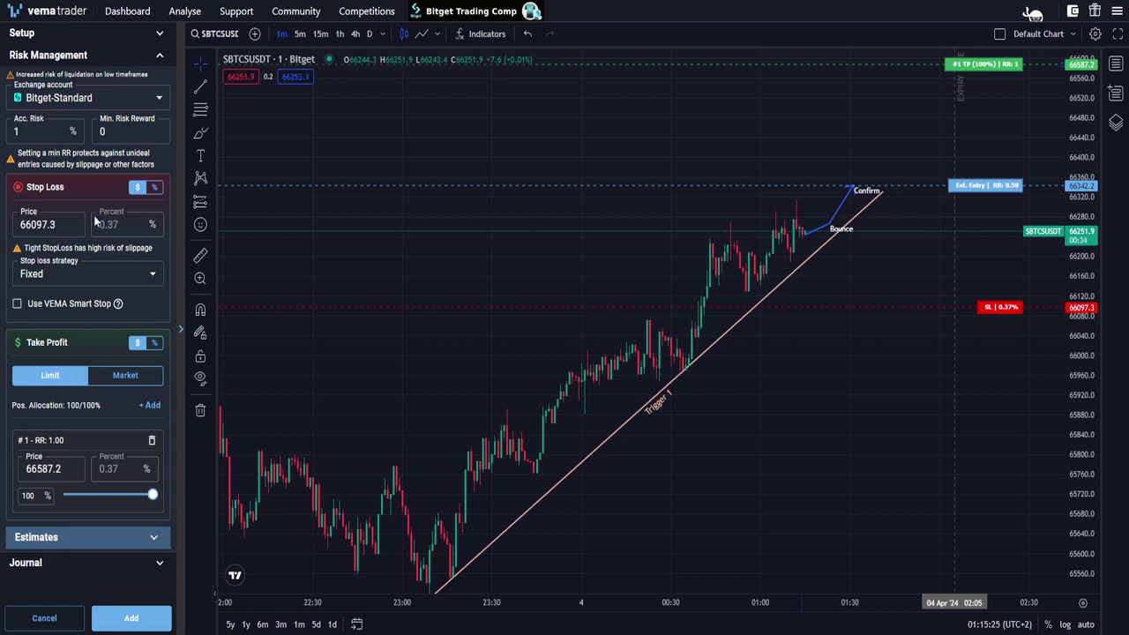
left_click(60, 134)
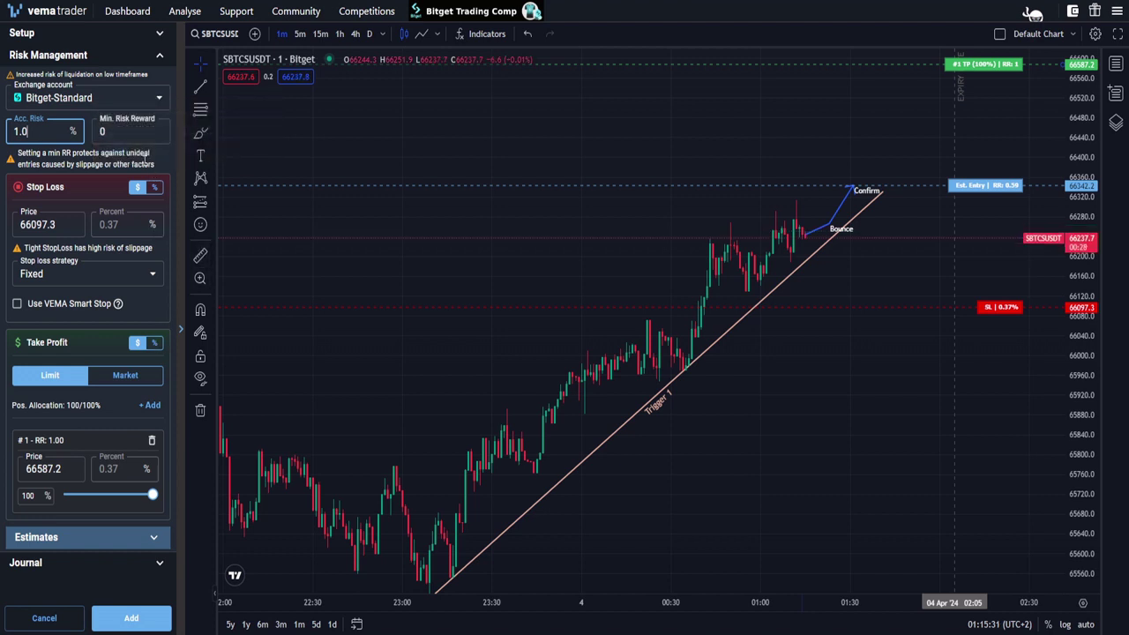
mouse_move(138, 145)
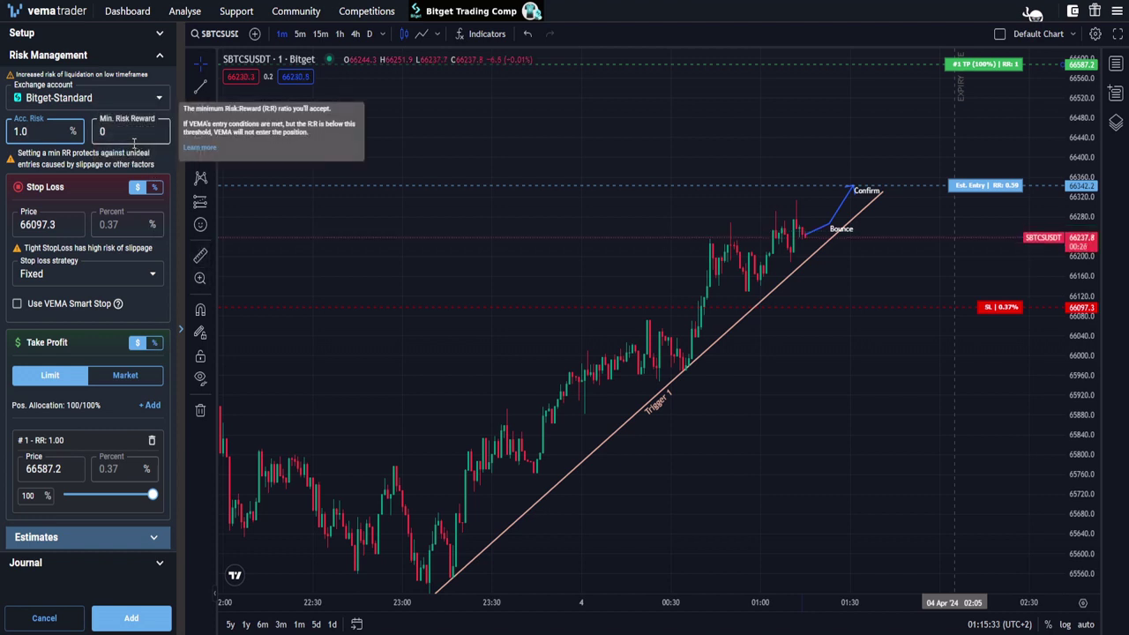
left_click(143, 132)
type("1.5")
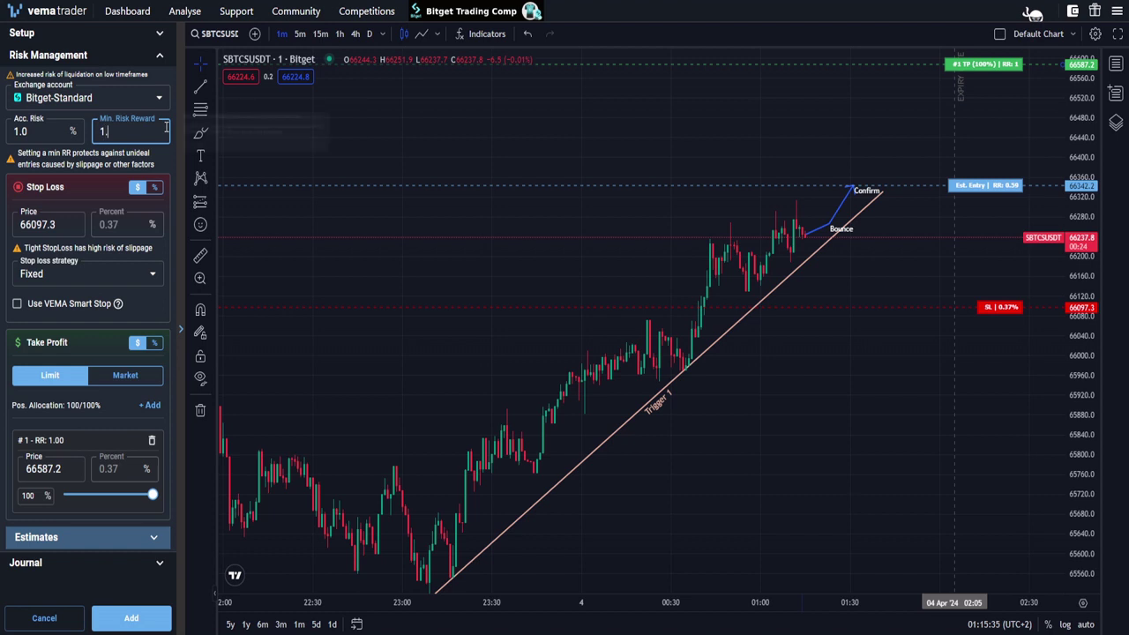
left_click(99, 167)
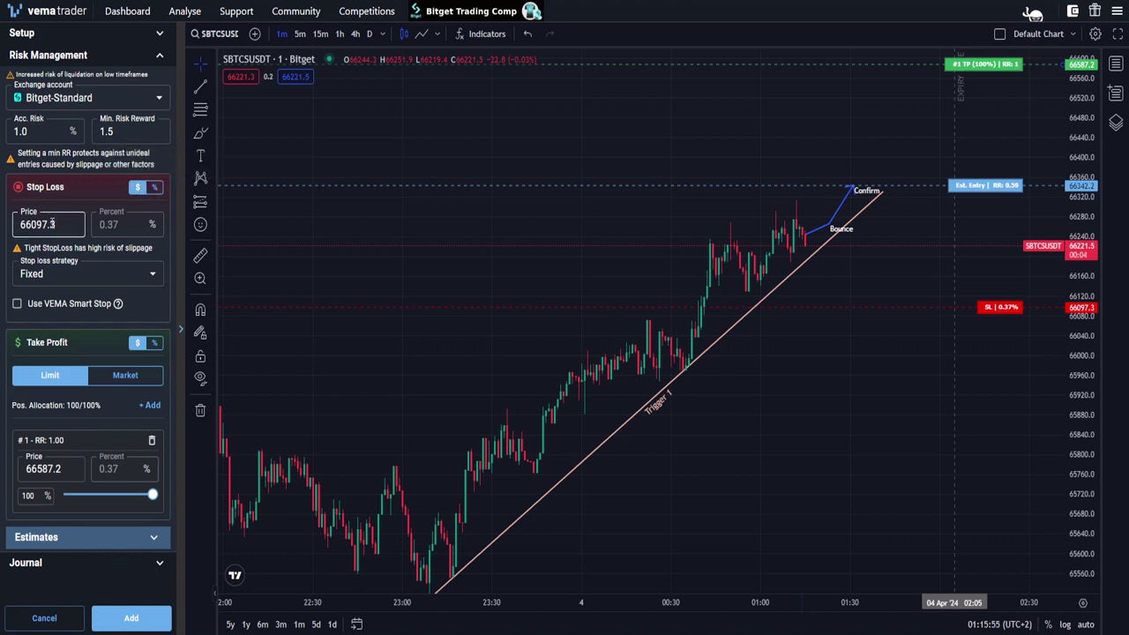
Step: Use the Other side of trendline stop loss at 0.1% and tick Use VEMA Smart Stop
left_click(81, 283)
left_click(71, 328)
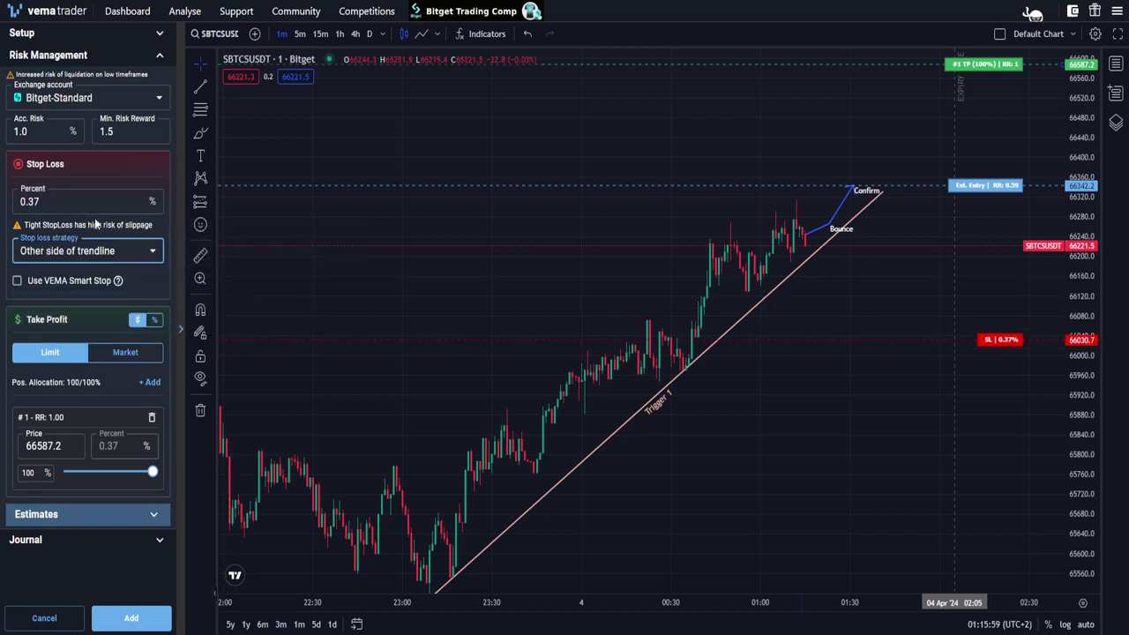
left_click_drag(86, 202, 9, 203)
key("BackSpace")
type("0.1")
left_click(474, 257)
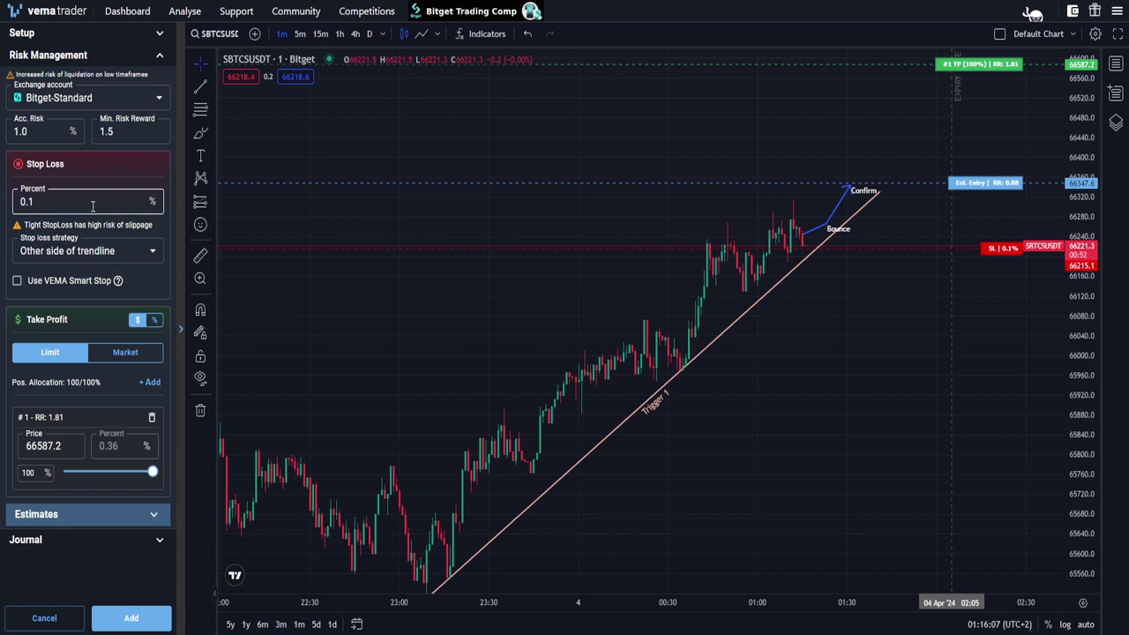
left_click(82, 281)
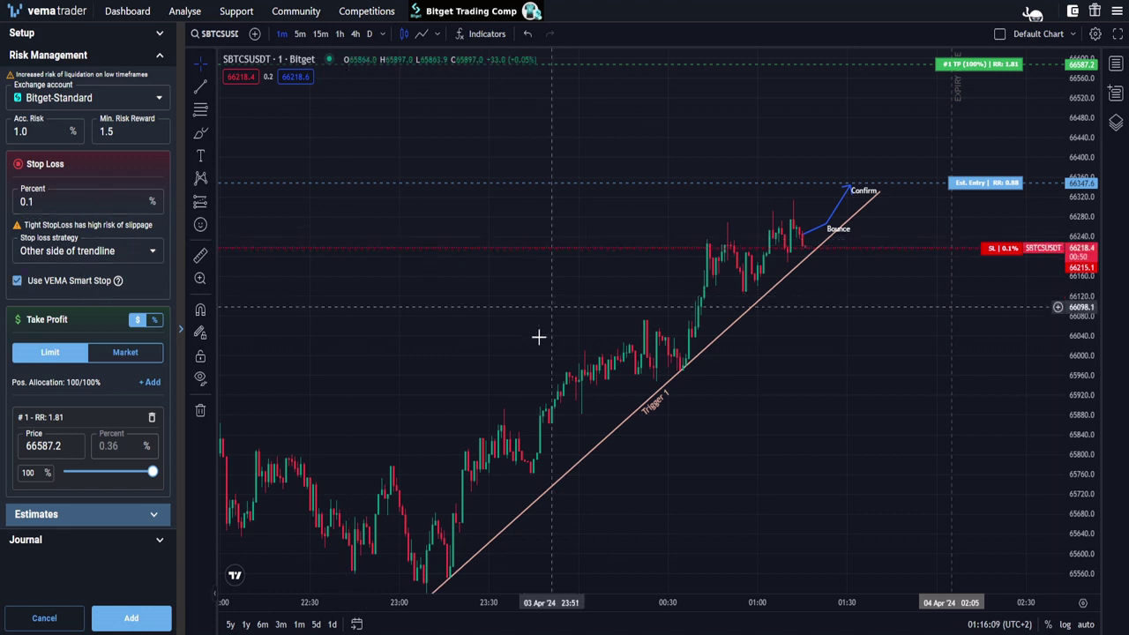
Step: Split take profit into three targets sized 50%, 25% and 25%
left_click(151, 382)
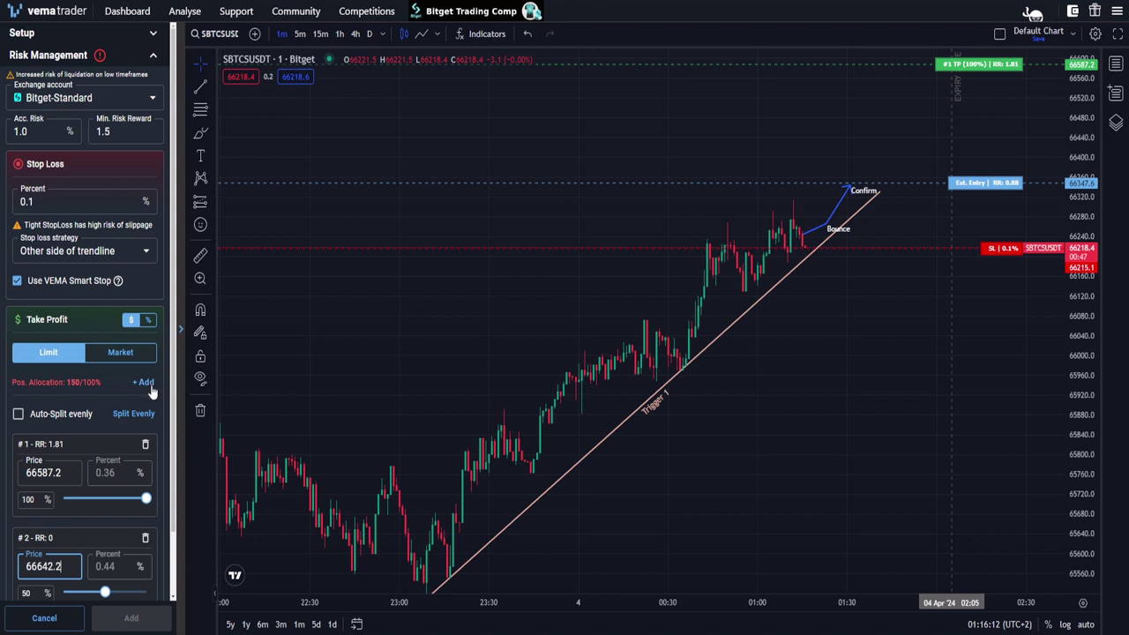
left_click(148, 384)
left_click_drag(146, 339, 104, 338)
left_click_drag(111, 430, 87, 431)
left_click_drag(103, 524, 83, 522)
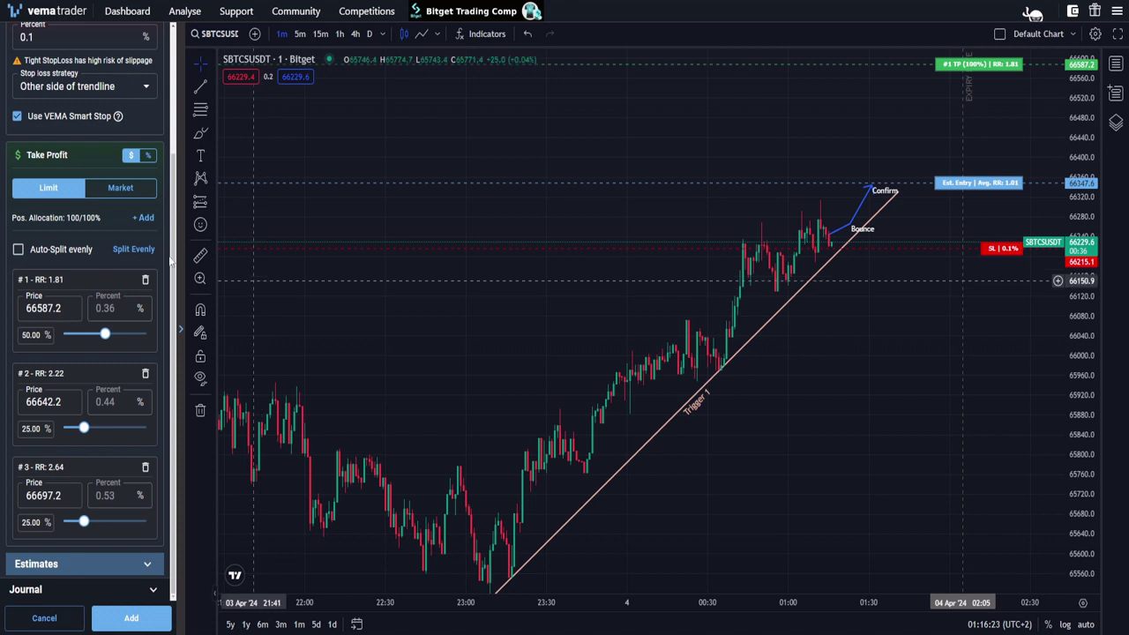
Step: Move TP1 down to 66486.8 and TP3 up to 66766.1 on the chart
left_click_drag(974, 344, 870, 483)
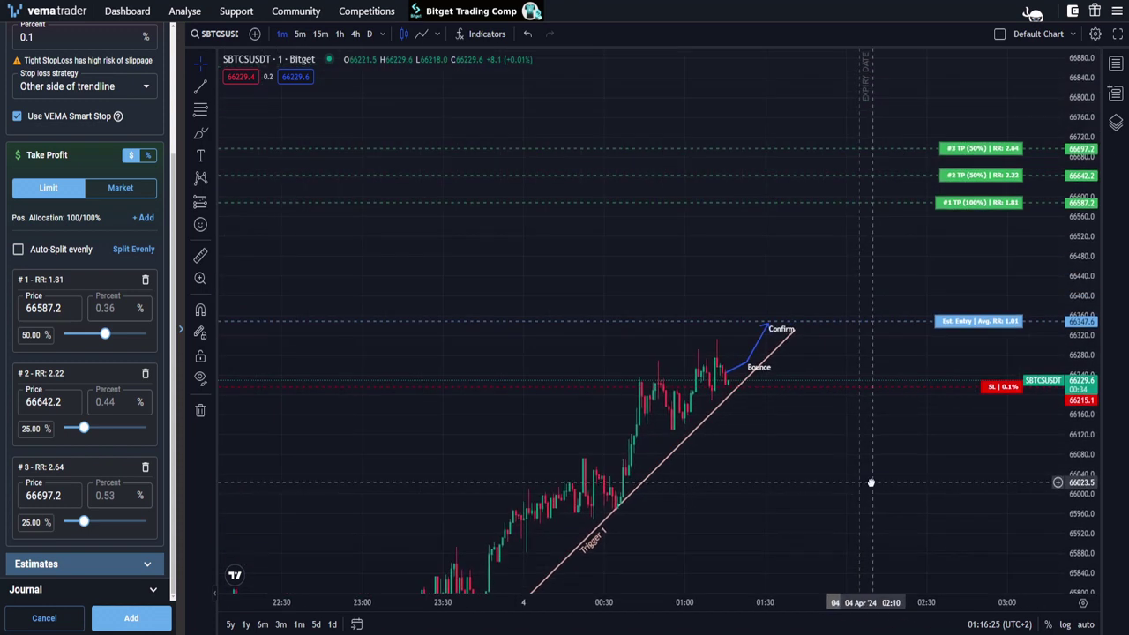
left_click_drag(960, 208, 962, 252)
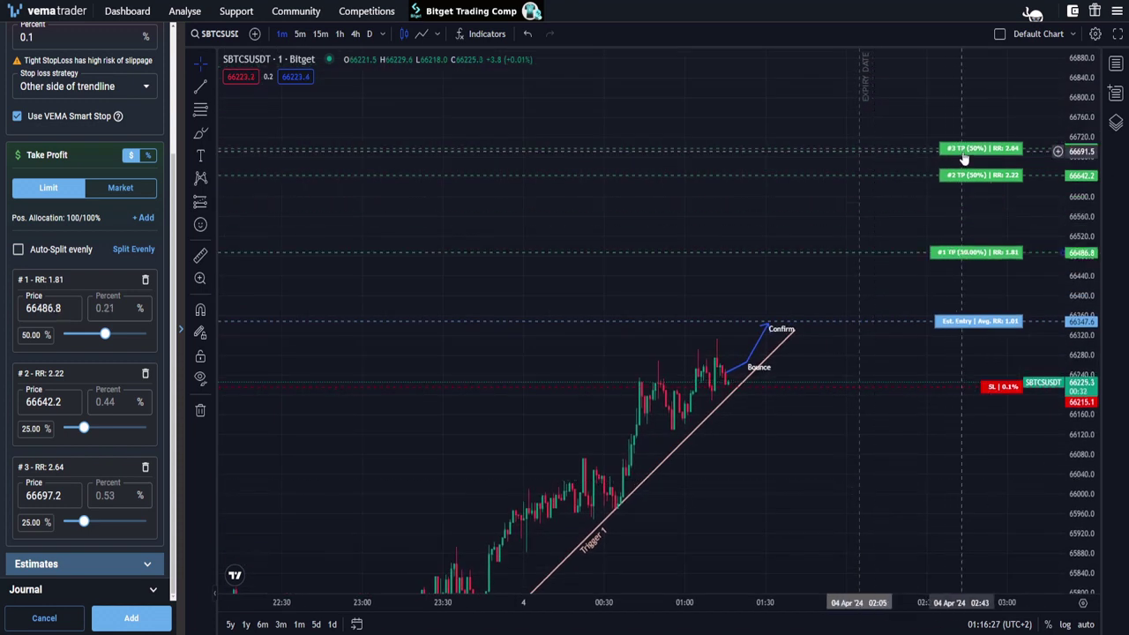
left_click_drag(964, 157, 964, 121)
scroll(105, 46, "up", 3)
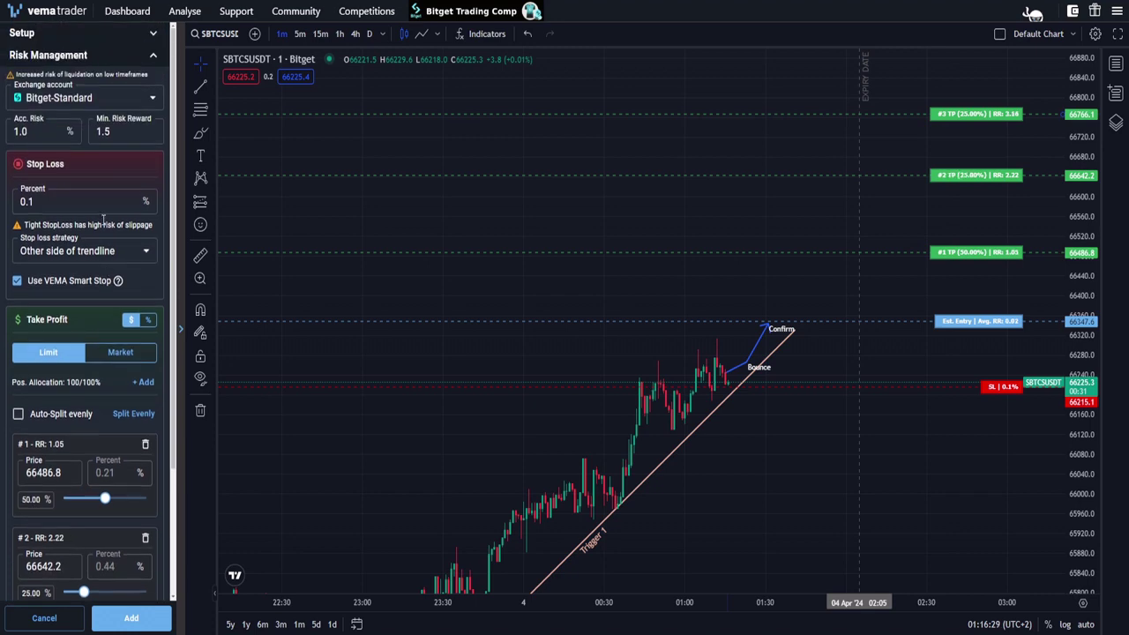
left_click(104, 36)
Step: Add and submit the SBTCSUSDT Bounce setup, confirming the Create Tradeplans dialog
left_click(134, 620)
left_click(132, 617)
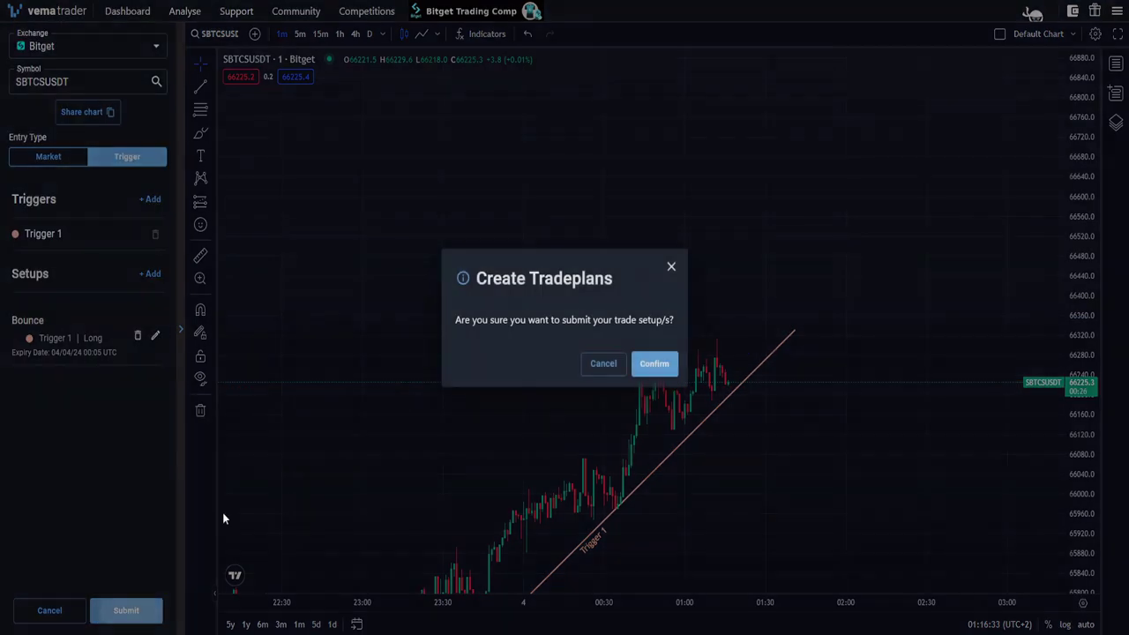
left_click(652, 365)
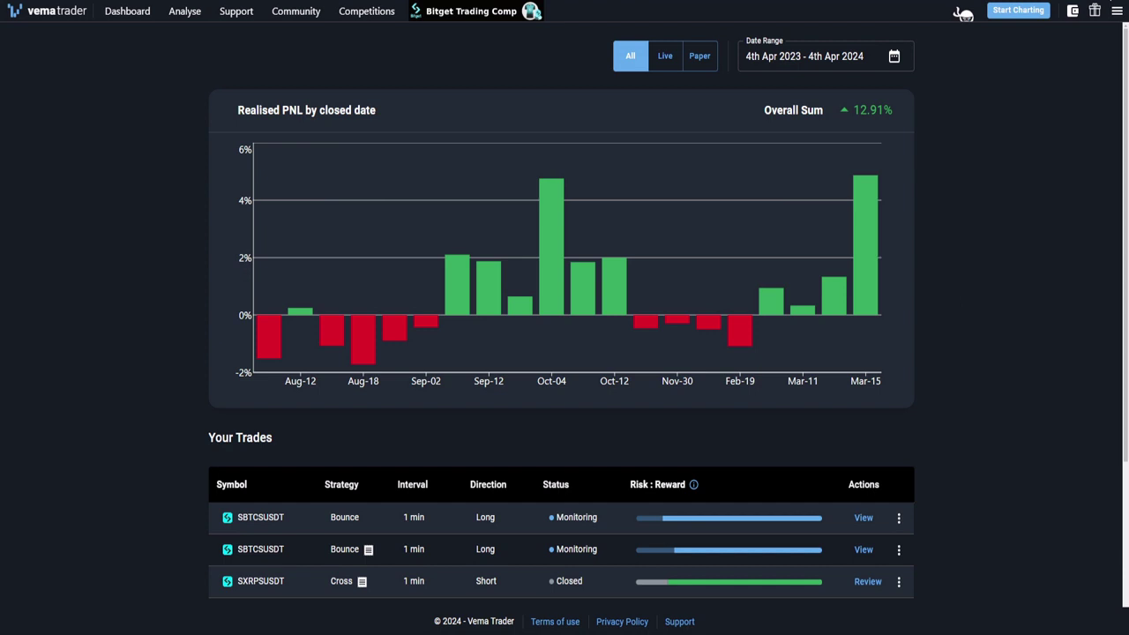
left_click(1118, 15)
Step: Go to My account > Customisation > Strategy Templates to list the saved templates
left_click(1095, 45)
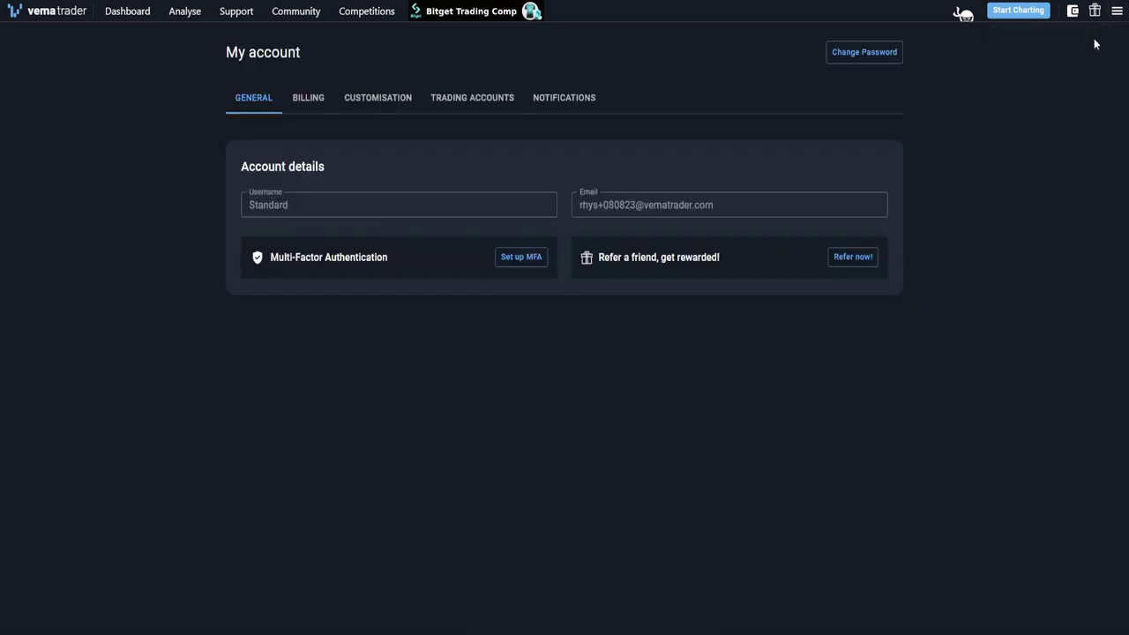
left_click(400, 104)
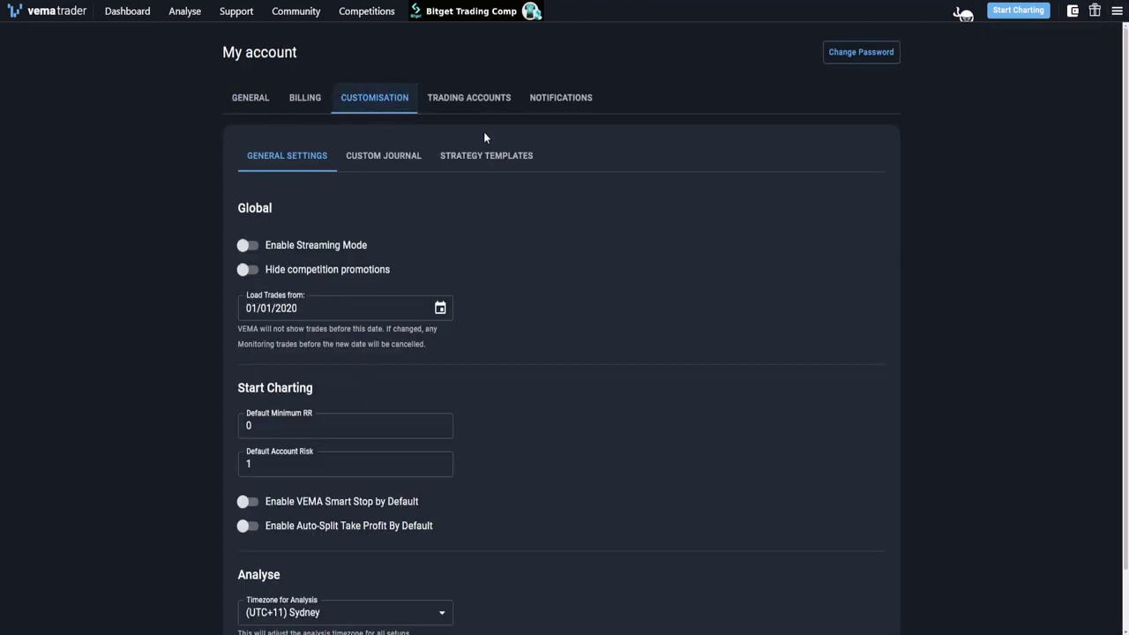
left_click(489, 153)
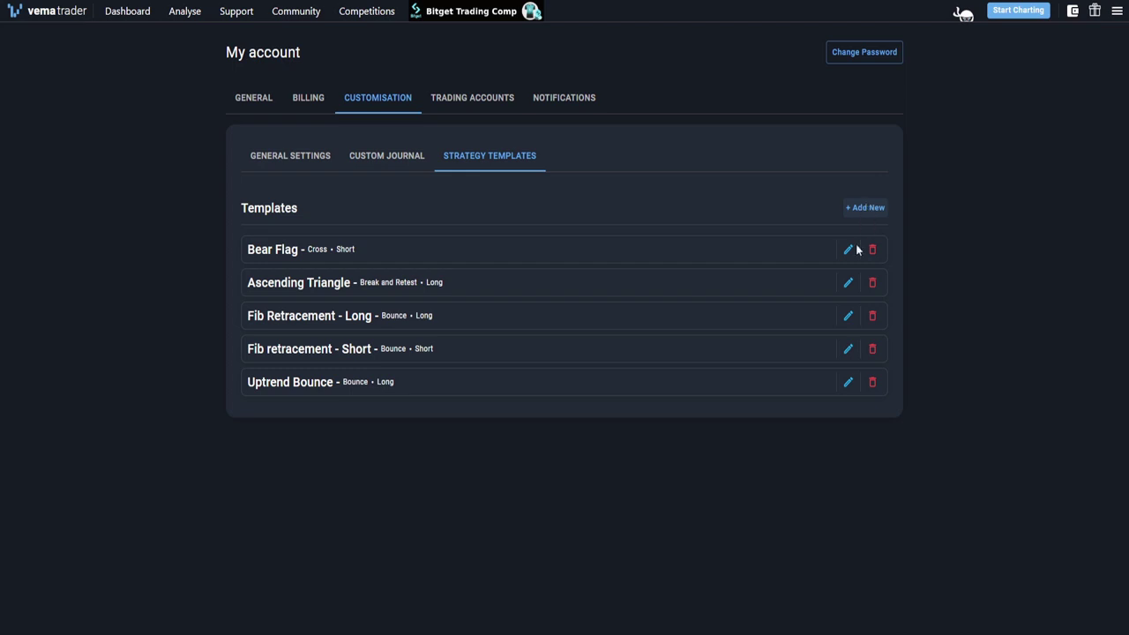
Step: Open the Uptrend Bounce template for editing and expand its risk management settings
left_click(846, 385)
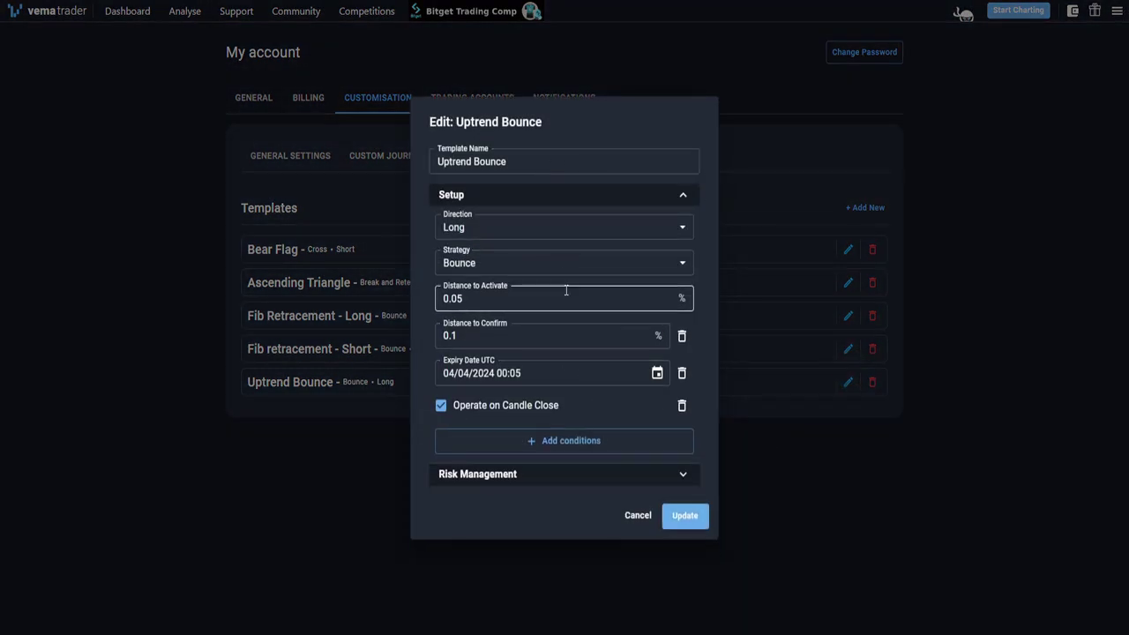
left_click(598, 474)
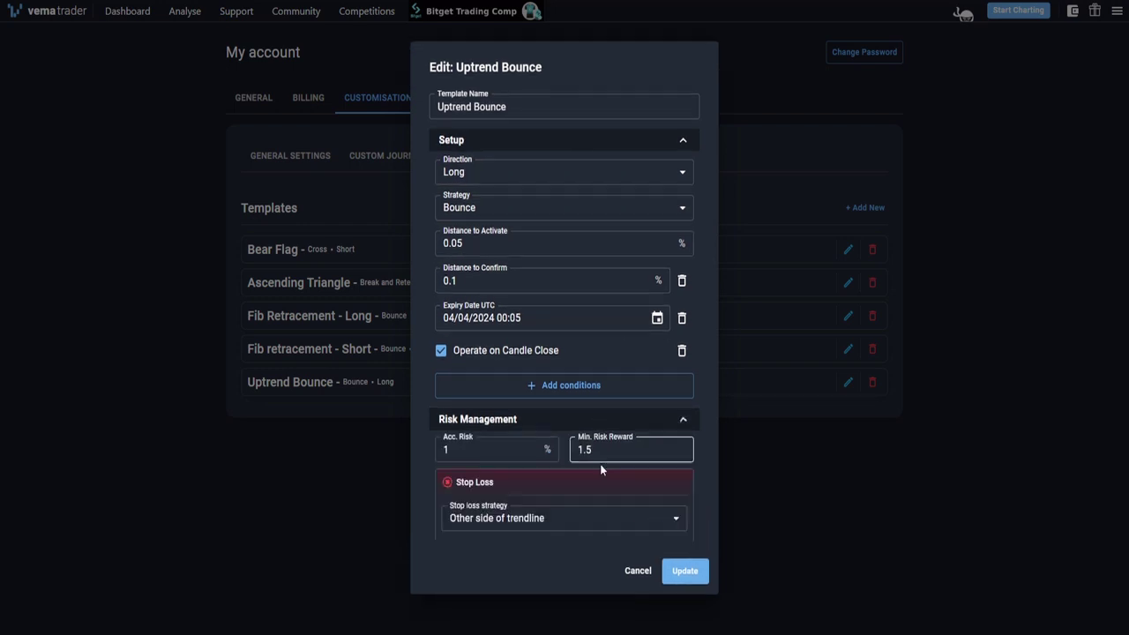
scroll(635, 397, "down", 3)
scroll(660, 315, "down", 1)
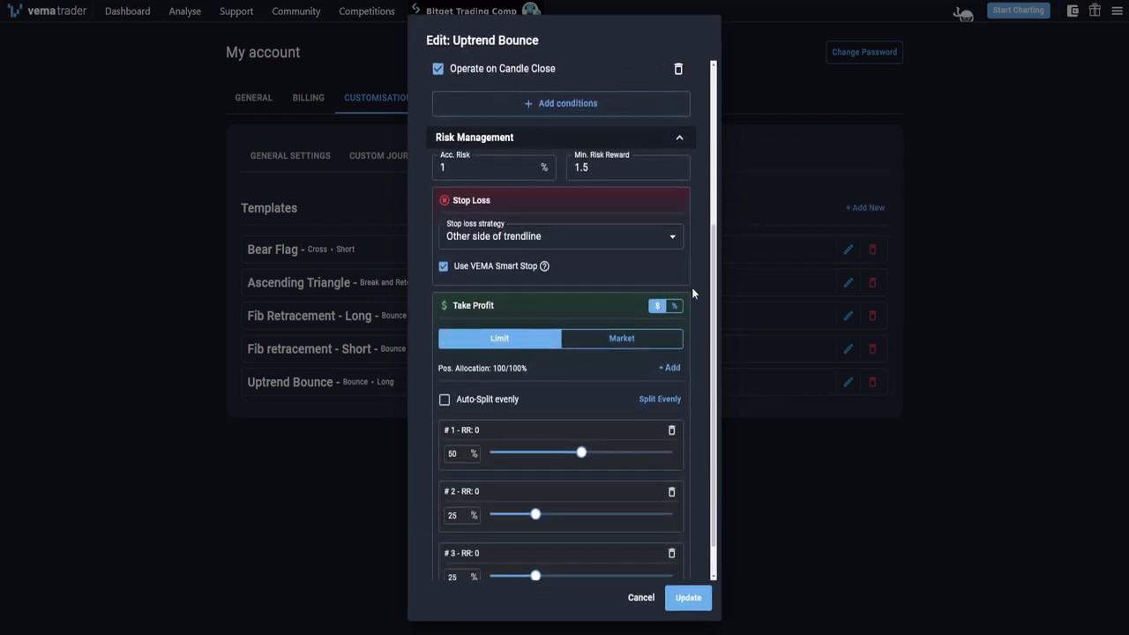
scroll(693, 291, "down", 1)
scroll(692, 295, "up", 4)
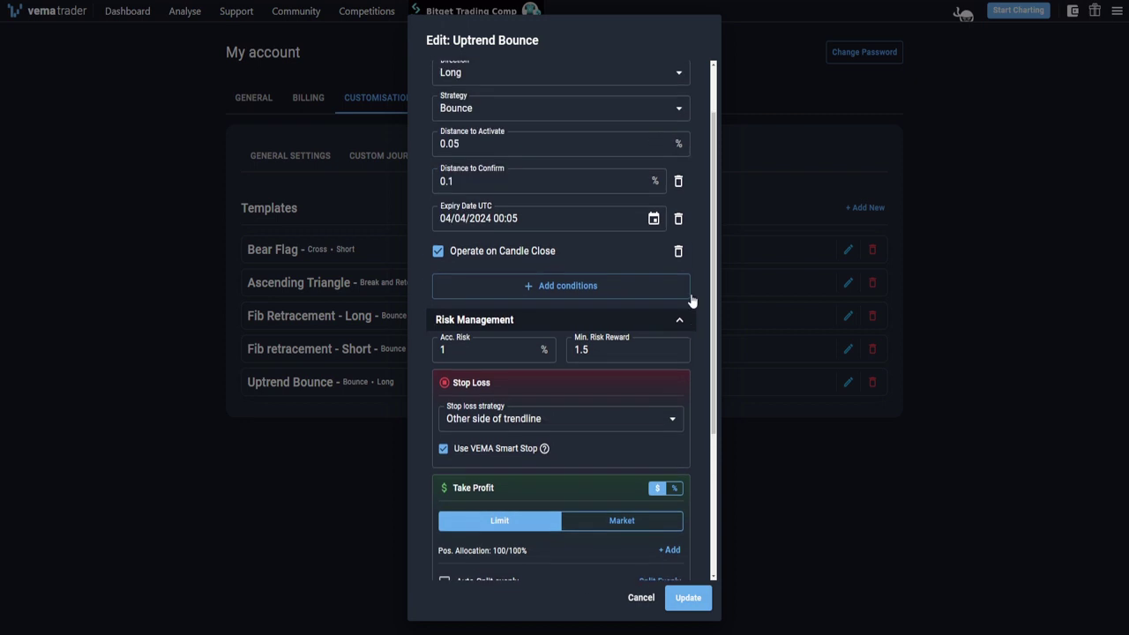
scroll(691, 295, "up", 1)
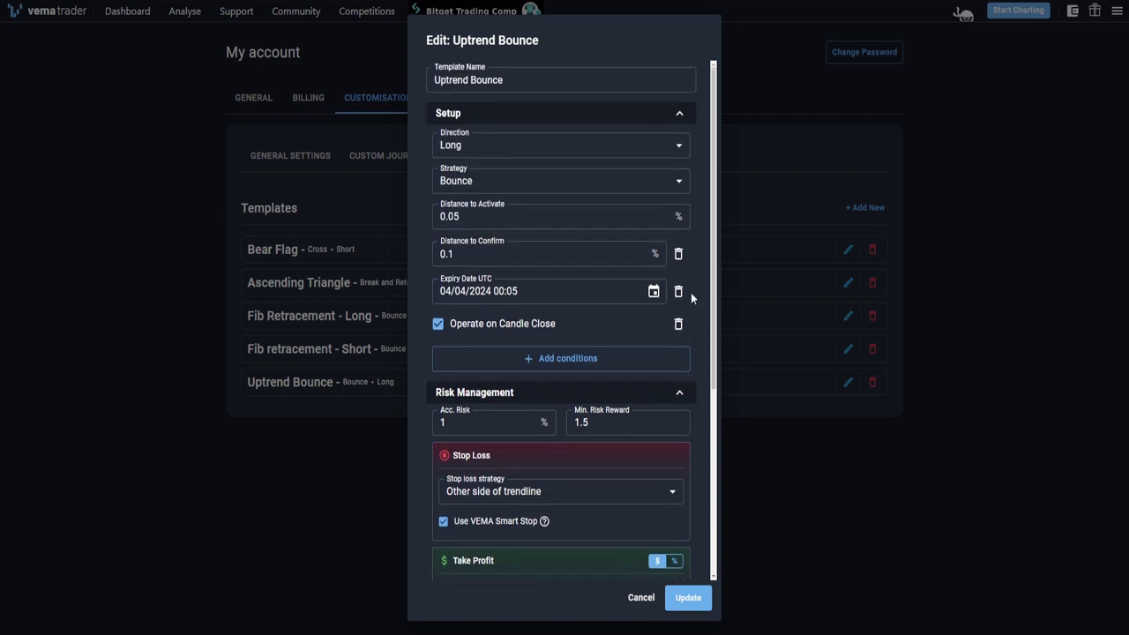
Step: Add a 0.2% Distance to Invalidate condition and save the template with Update
left_click(653, 364)
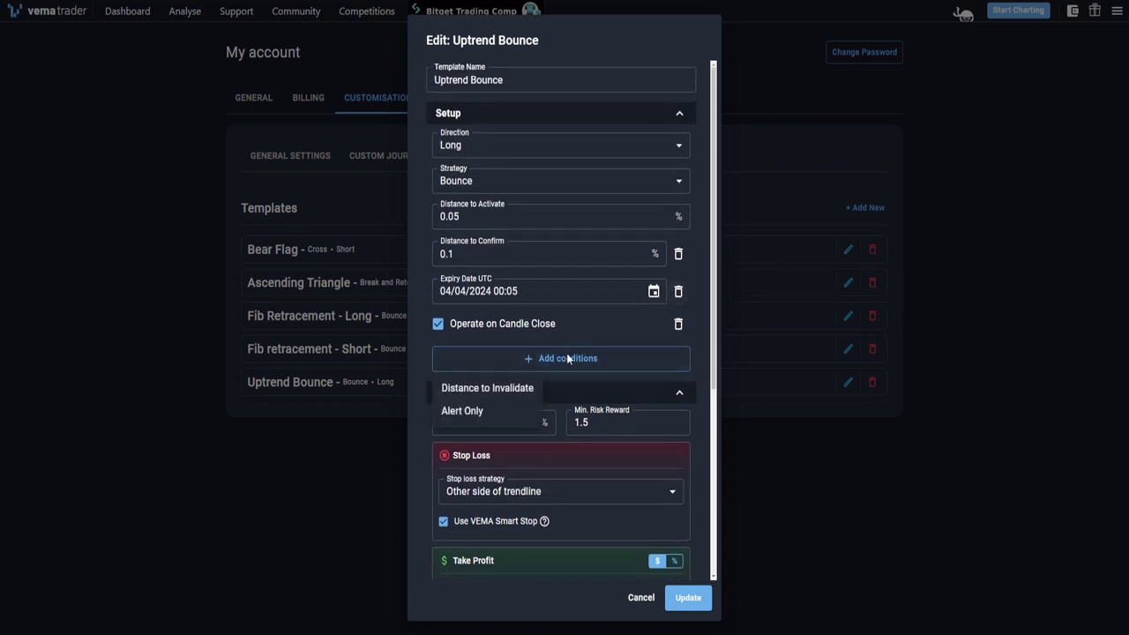
left_click(538, 392)
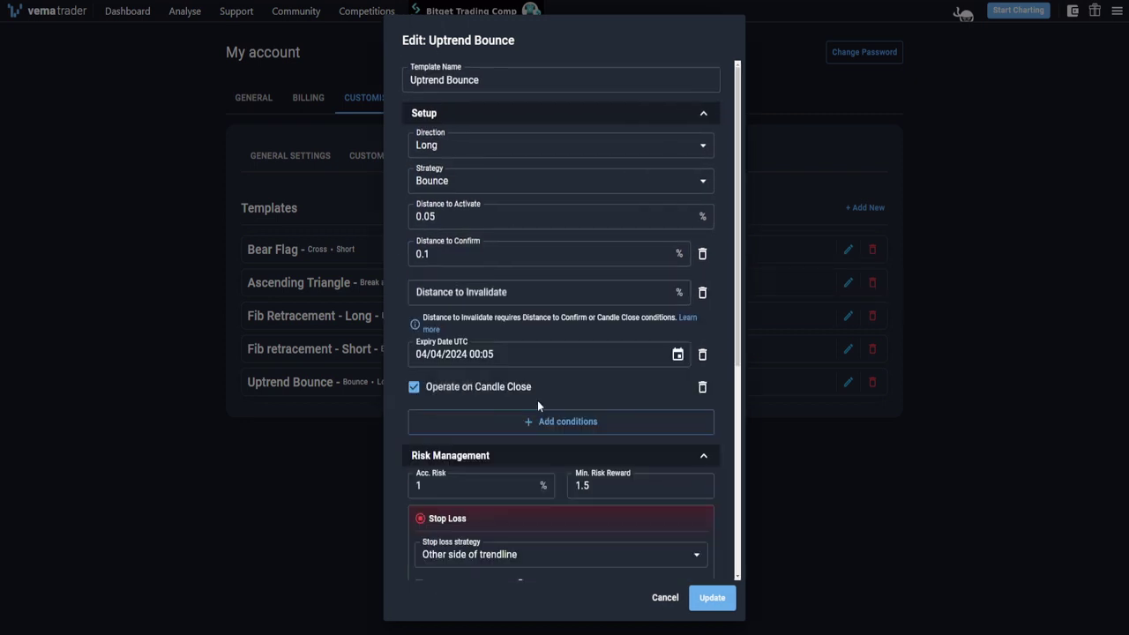
left_click(491, 298)
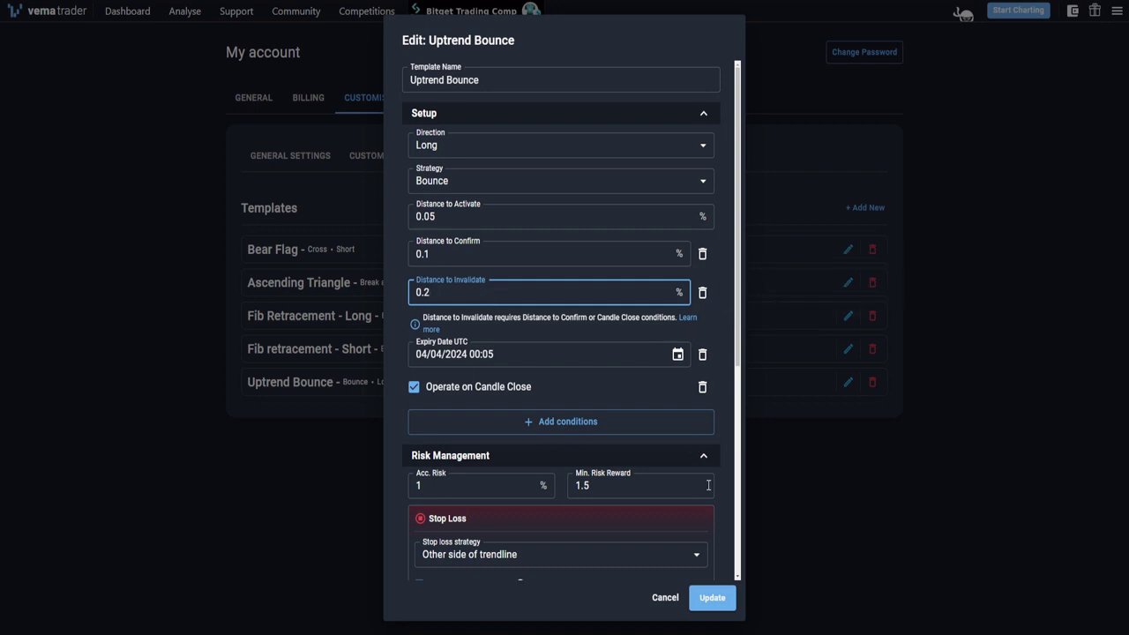
left_click(714, 597)
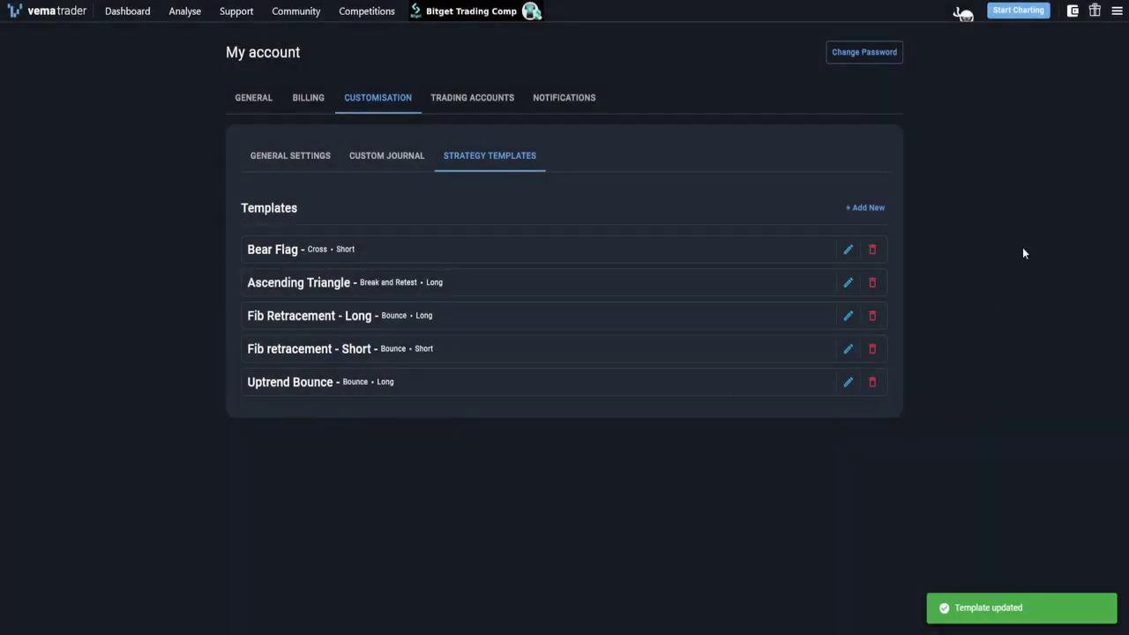
Step: Back on the chart, set Entry Type to Trigger, add a Trigger 1 setup, and apply Uptrend Bounce
left_click(1018, 11)
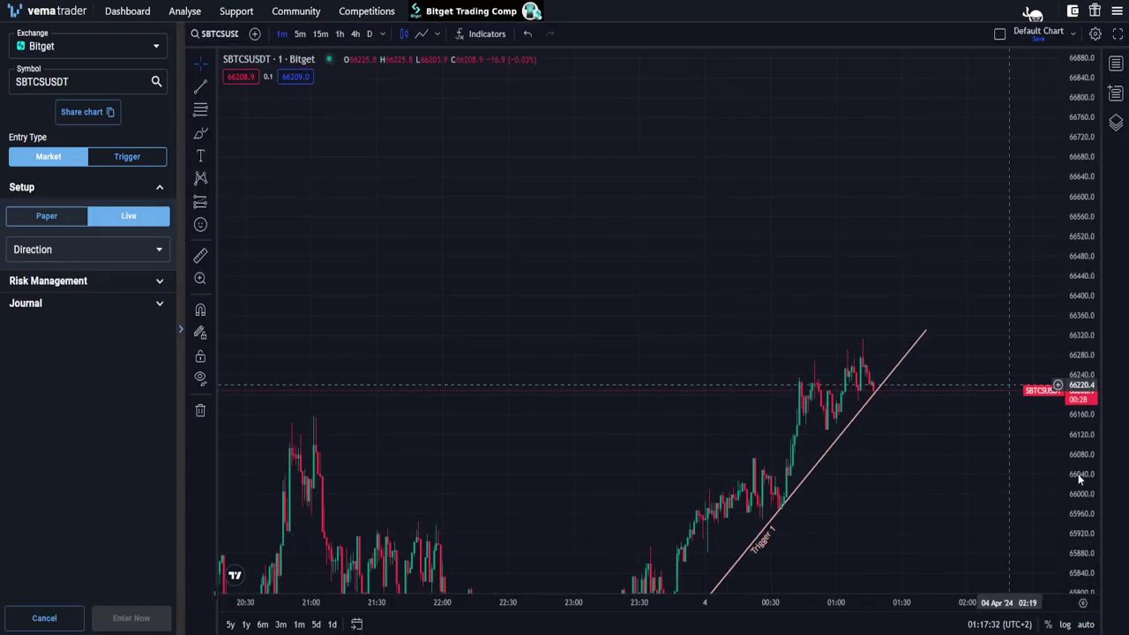
left_click_drag(894, 453, 772, 241)
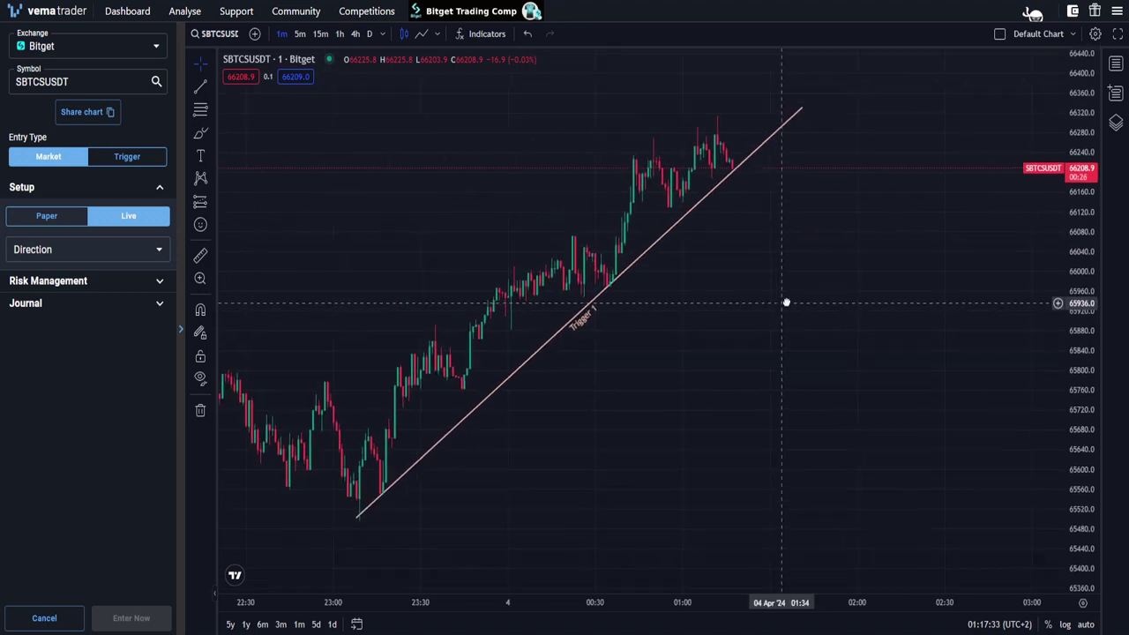
left_click(110, 156)
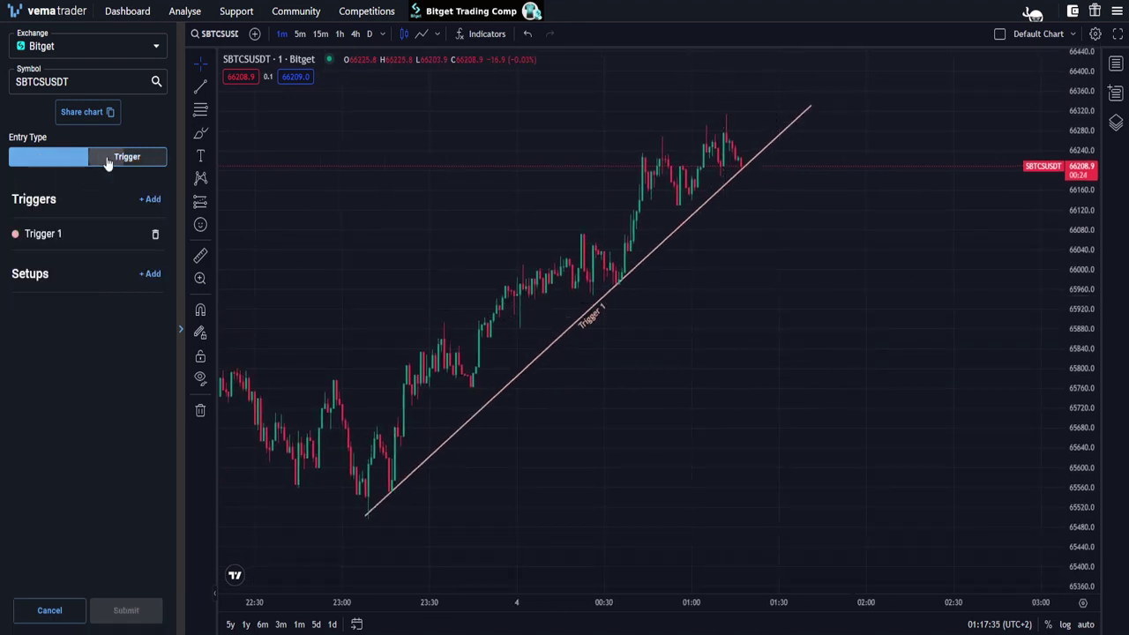
left_click(159, 279)
left_click(95, 143)
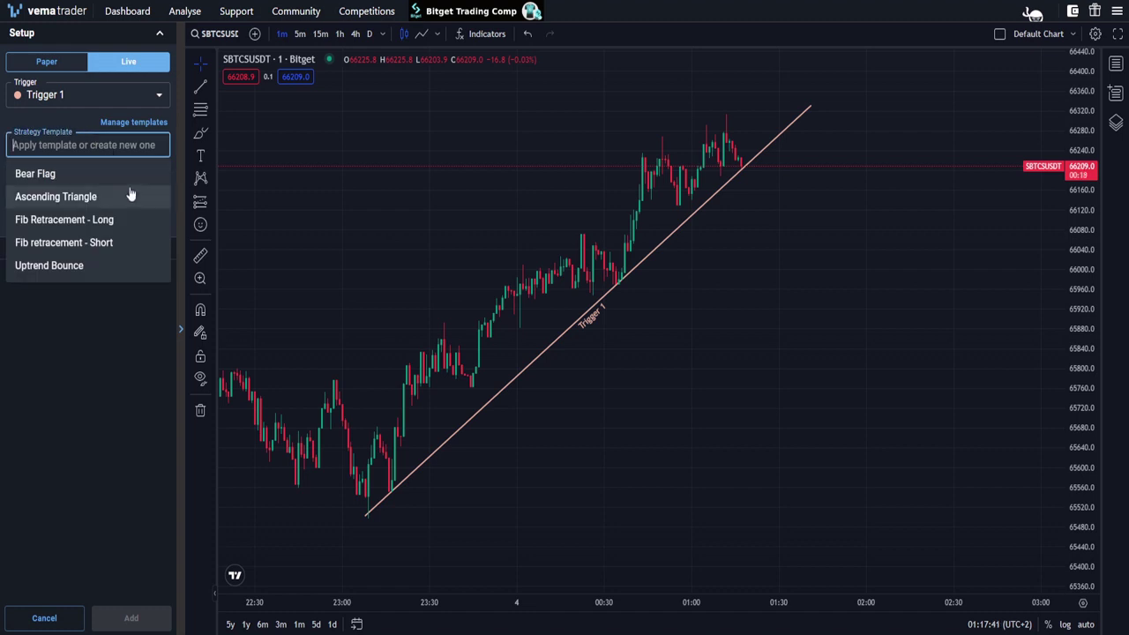
left_click(124, 265)
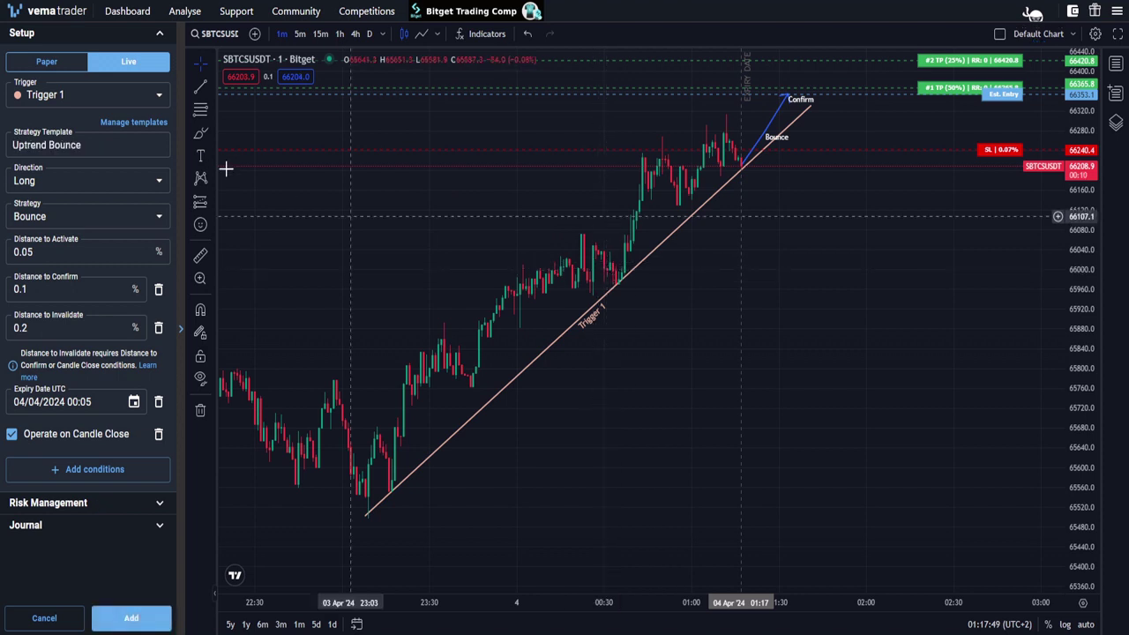
Step: Drag take-profits #3, #2 and #1 up to 66597.5, 66495.8 and 66412.2, giving RR 2.27, 1.27 and 0.11
mouse_move(123, 185)
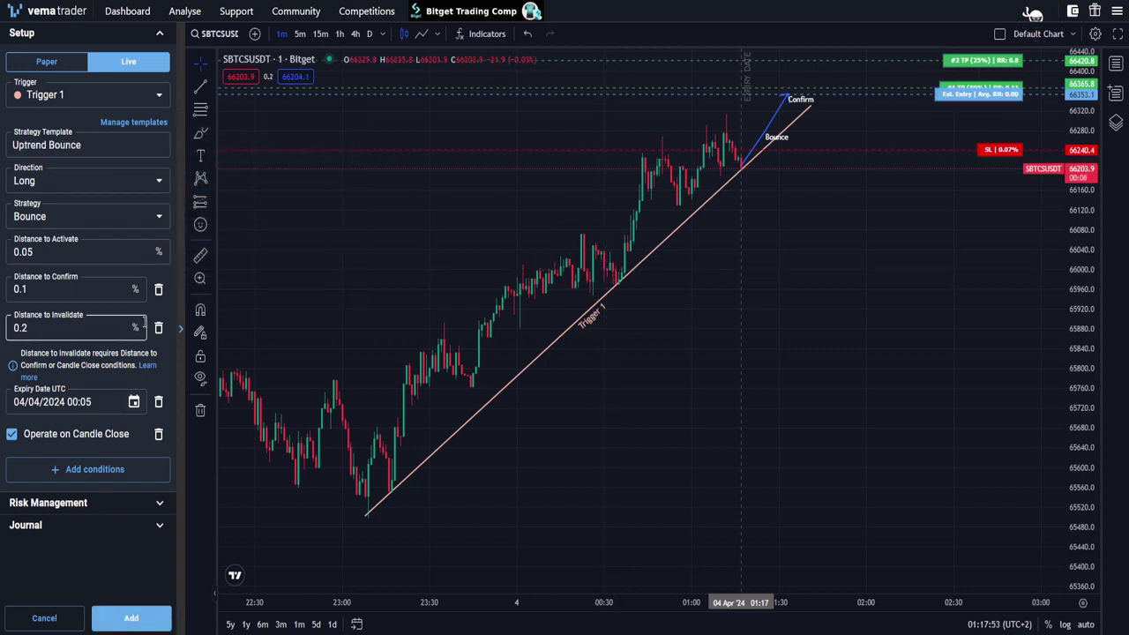
left_click_drag(947, 283, 955, 446)
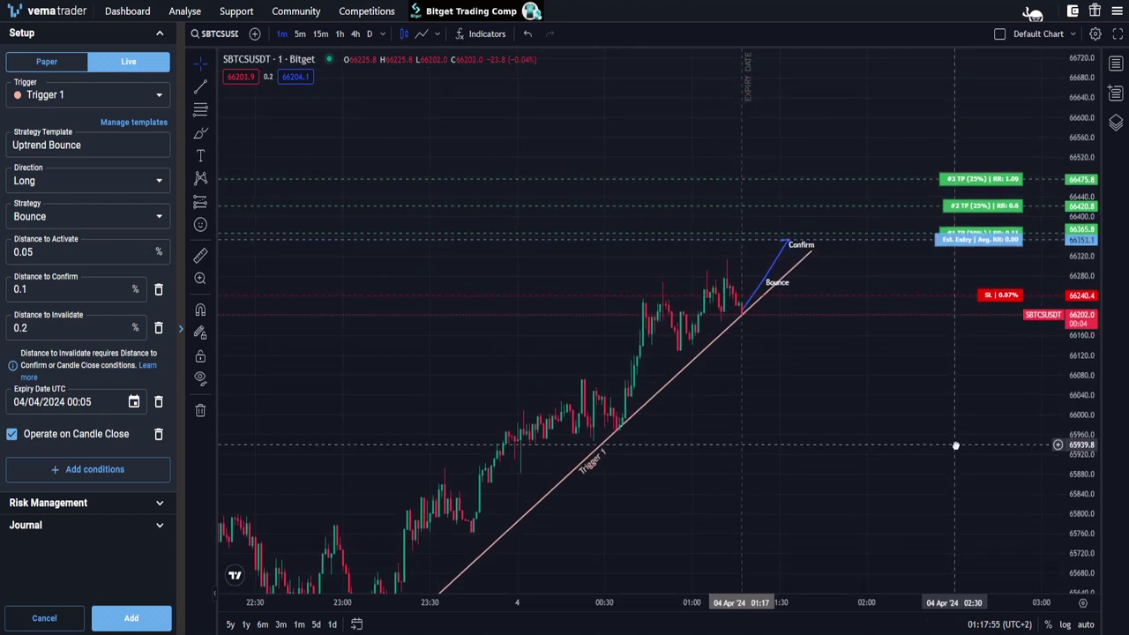
left_click_drag(968, 181, 970, 118)
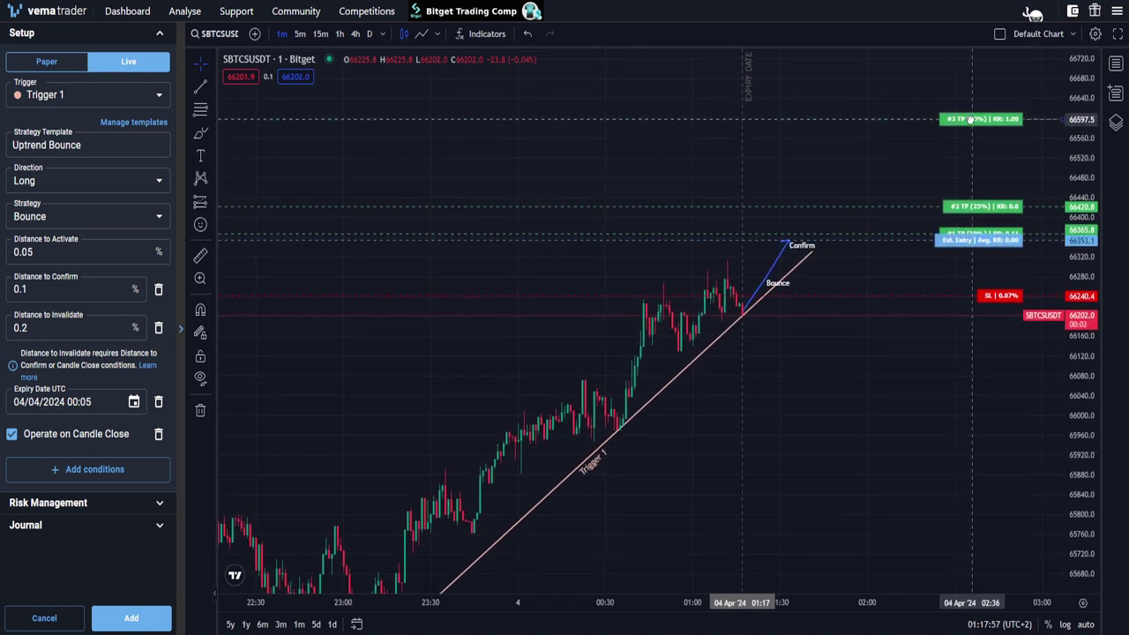
left_click_drag(973, 206, 976, 169)
left_click_drag(959, 236, 961, 210)
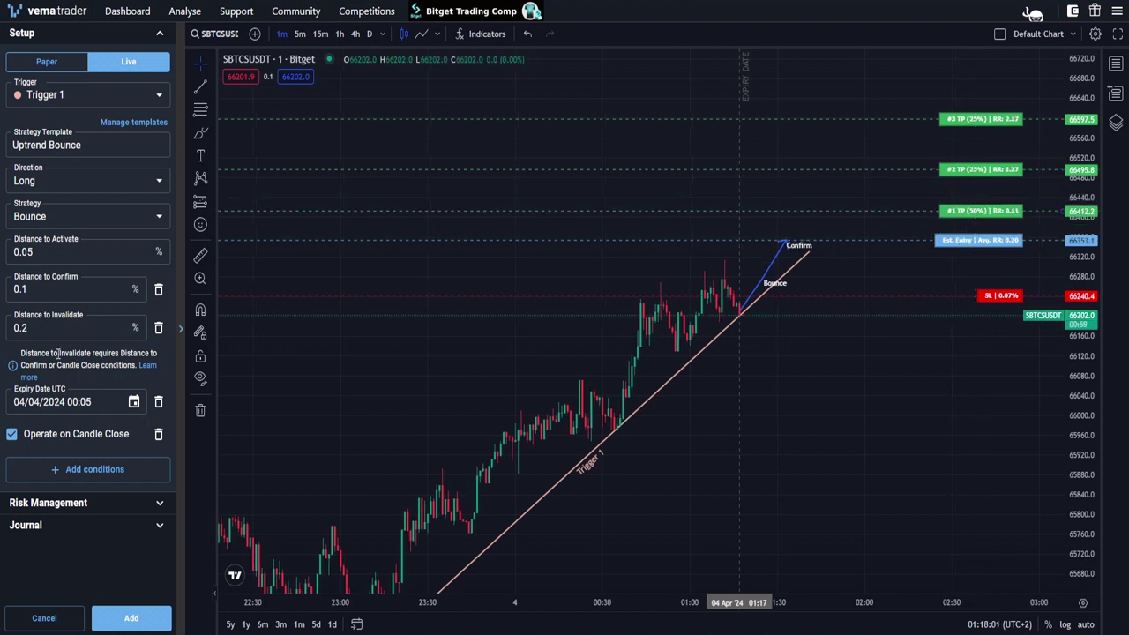
Step: Change Distance to Invalidate from 0.2 to 0.5%
left_click(21, 328)
double_click(49, 328)
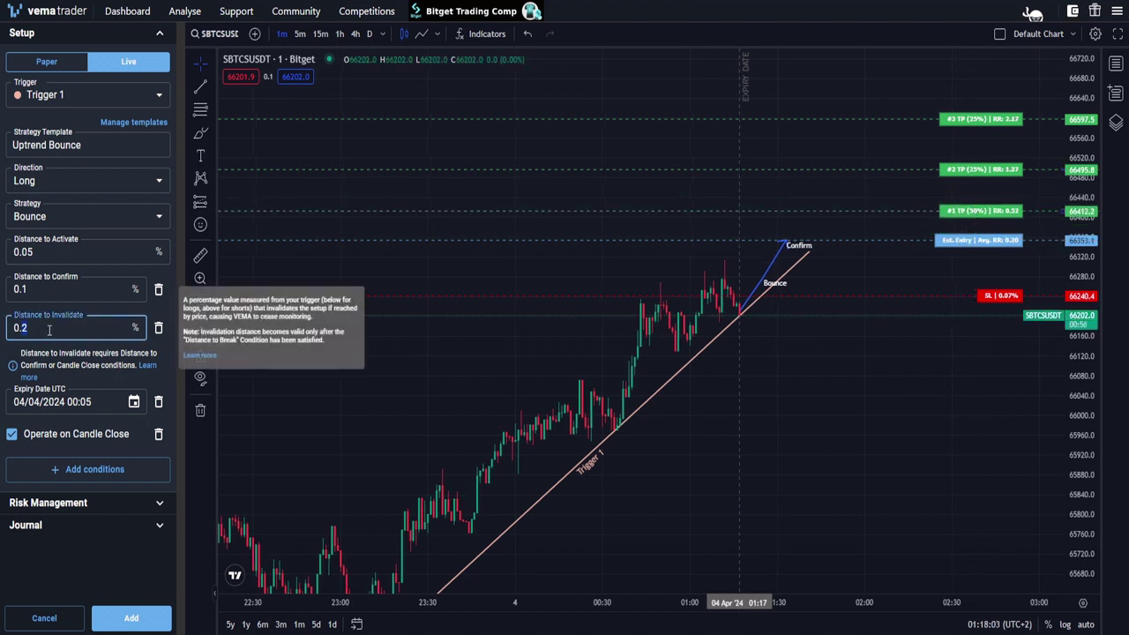
type("0.5")
Step: Set the stop loss to 0.2% (66159.6) in Risk Management and add the Bounce setup to Trigger 1
left_click(106, 502)
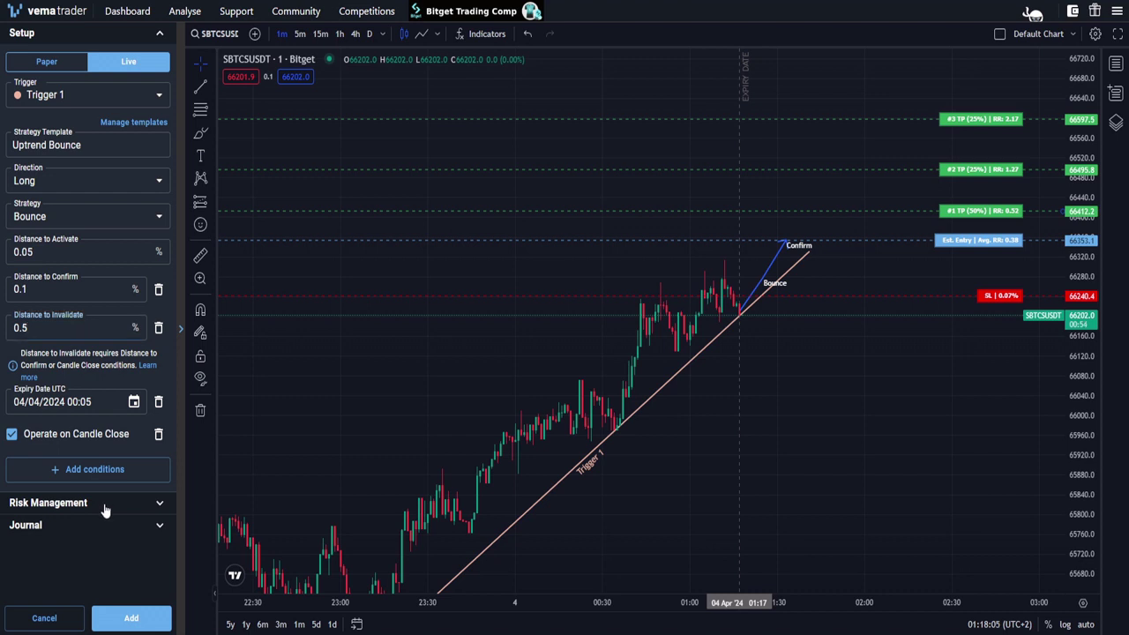
left_click(51, 197)
double_click(51, 196)
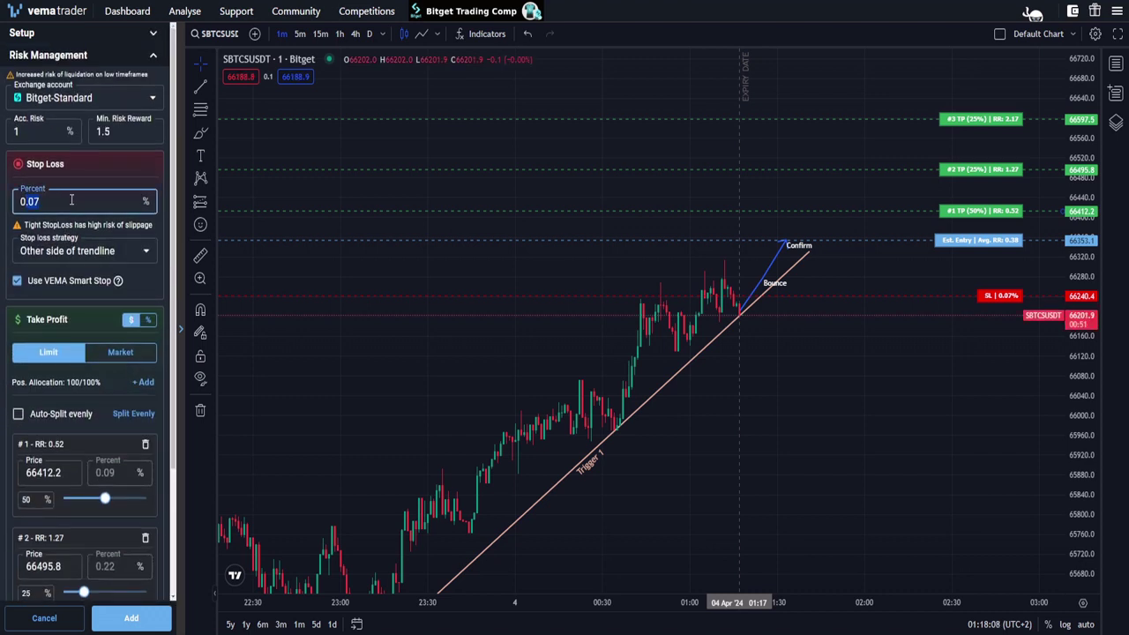
type("20")
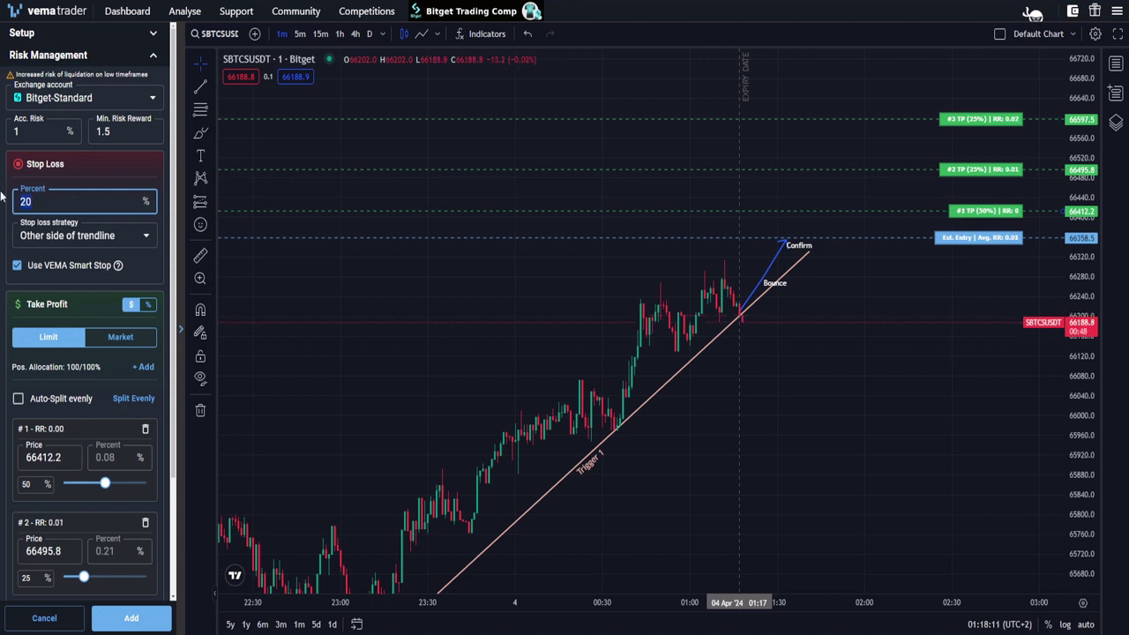
key("BackSpace")
key("BackSpace")
type("0.2")
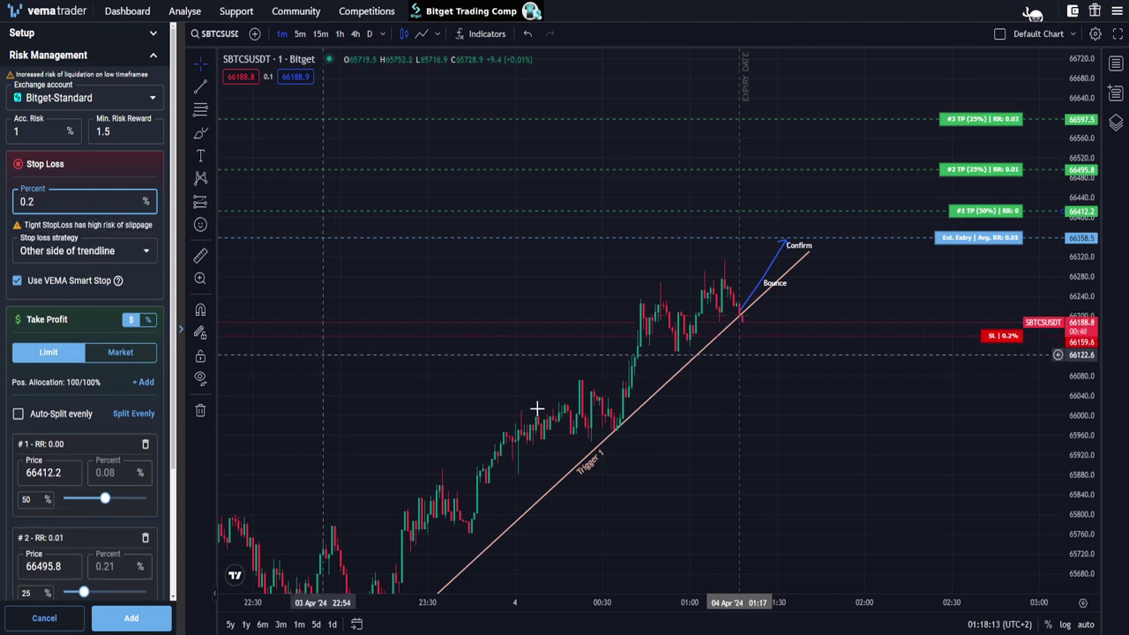
left_click(139, 621)
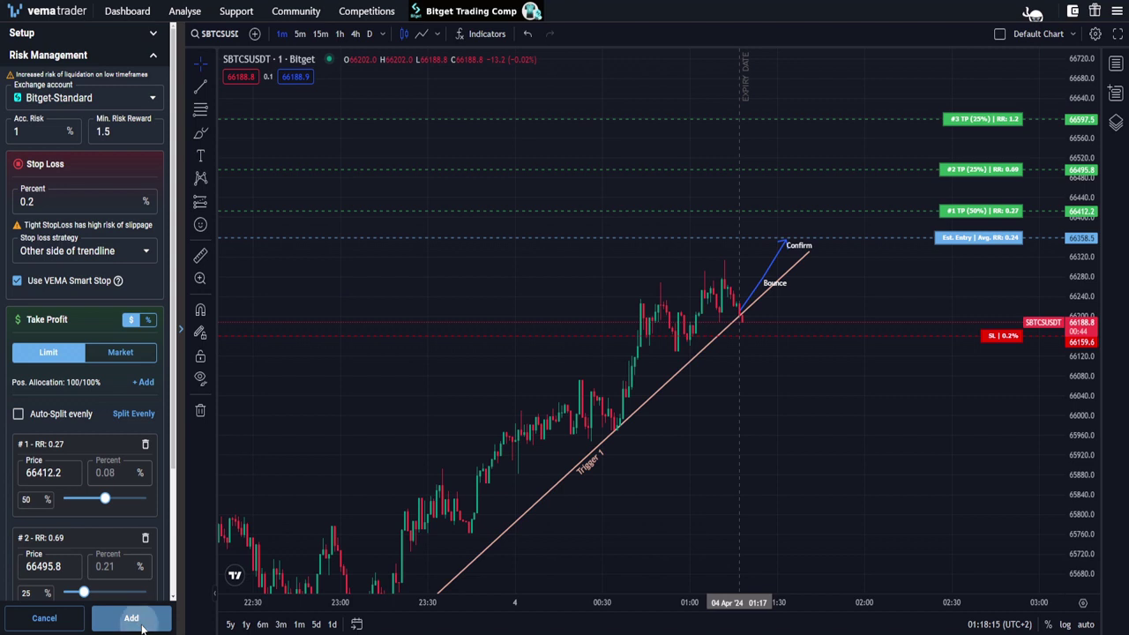